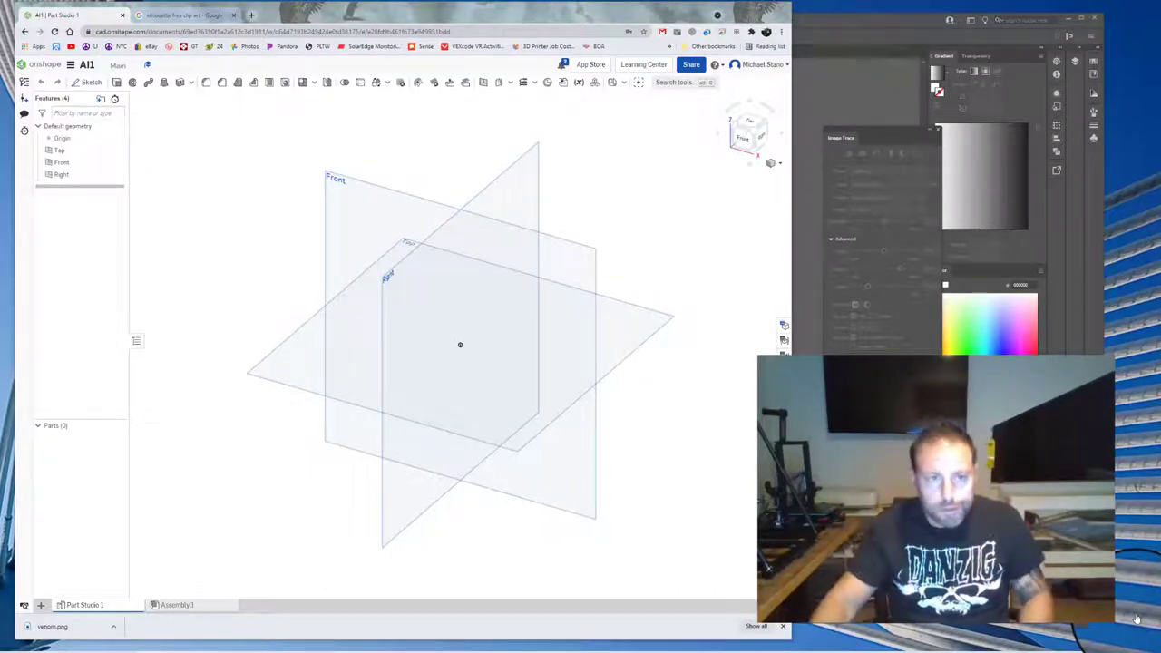
# - Save the Google Images bison silhouette clip art as bison.png, then return to Illustrator
pyautogui.click(192, 16)
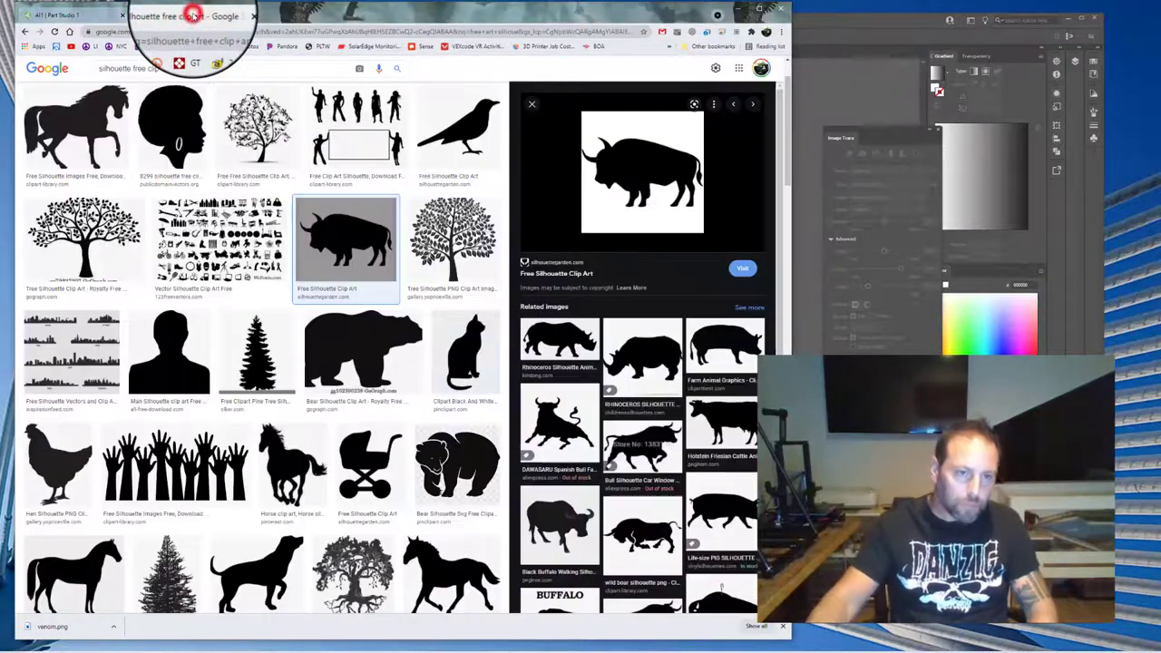
pyautogui.rightClick(635, 185)
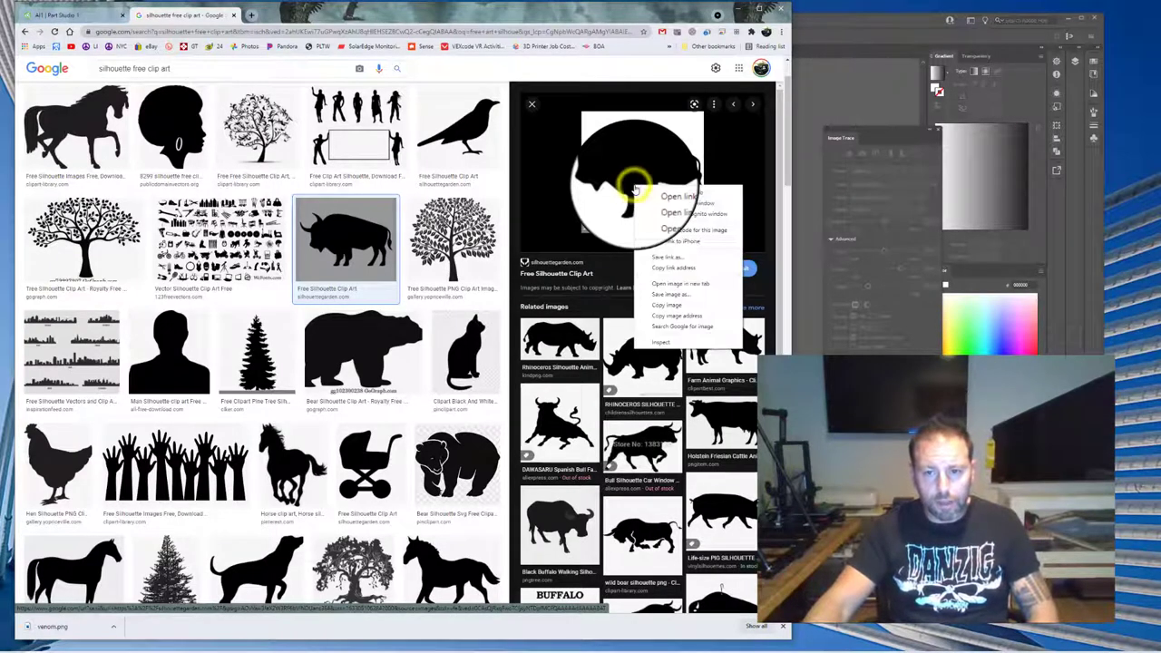
pyautogui.click(651, 298)
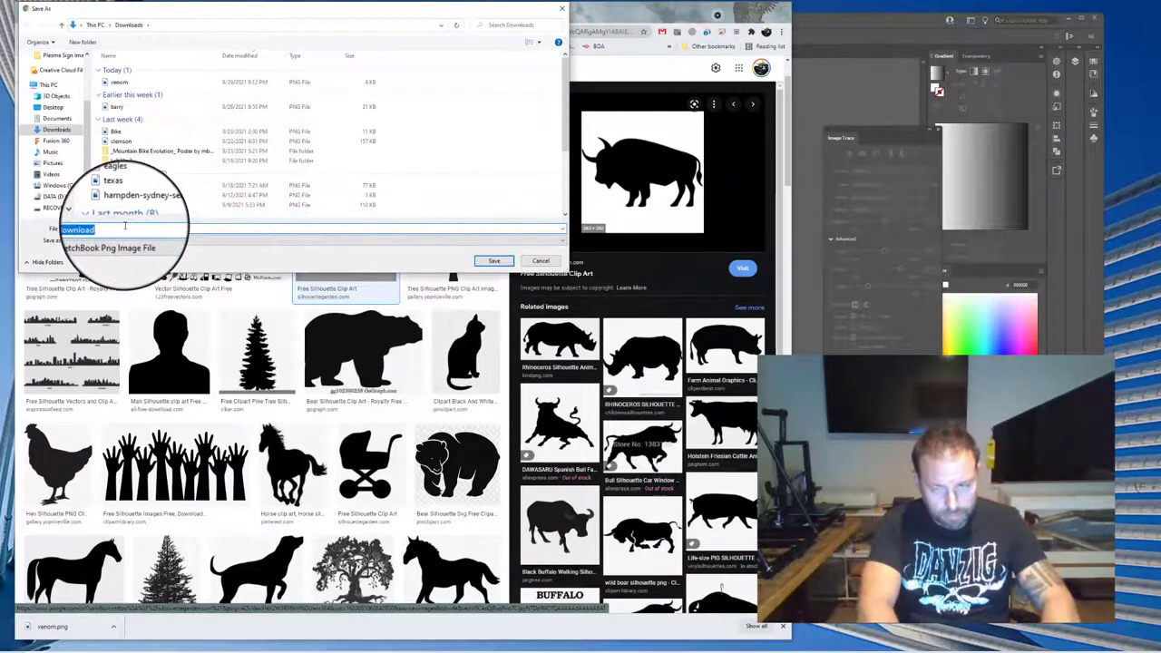
pyautogui.write('bison')
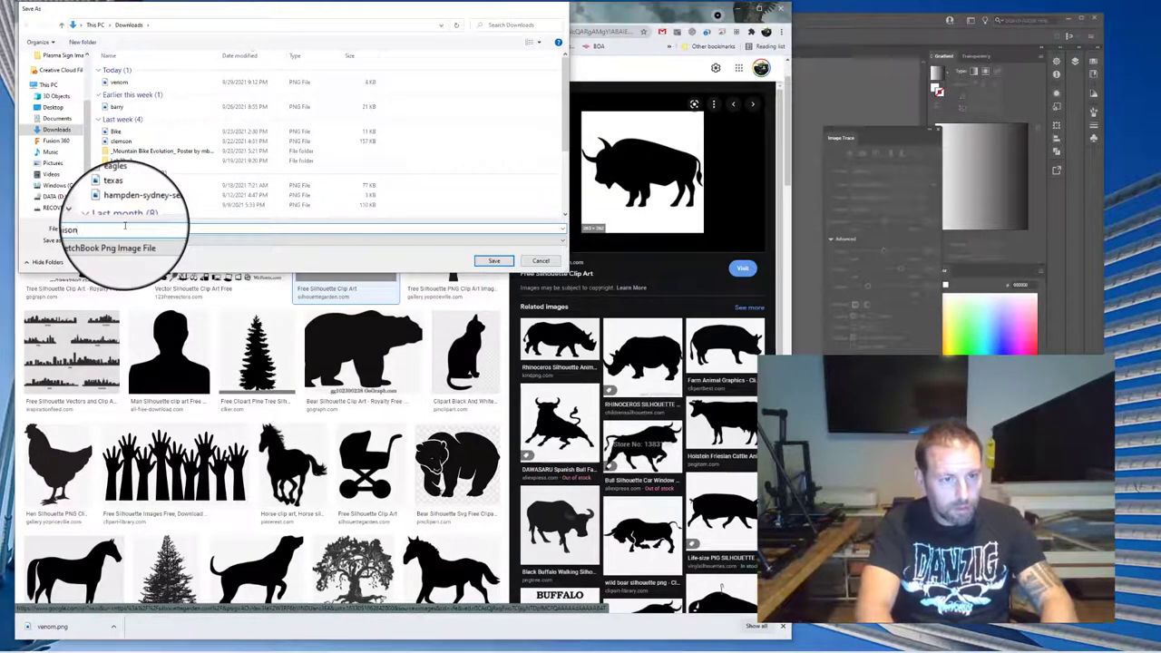
pyautogui.press('Return')
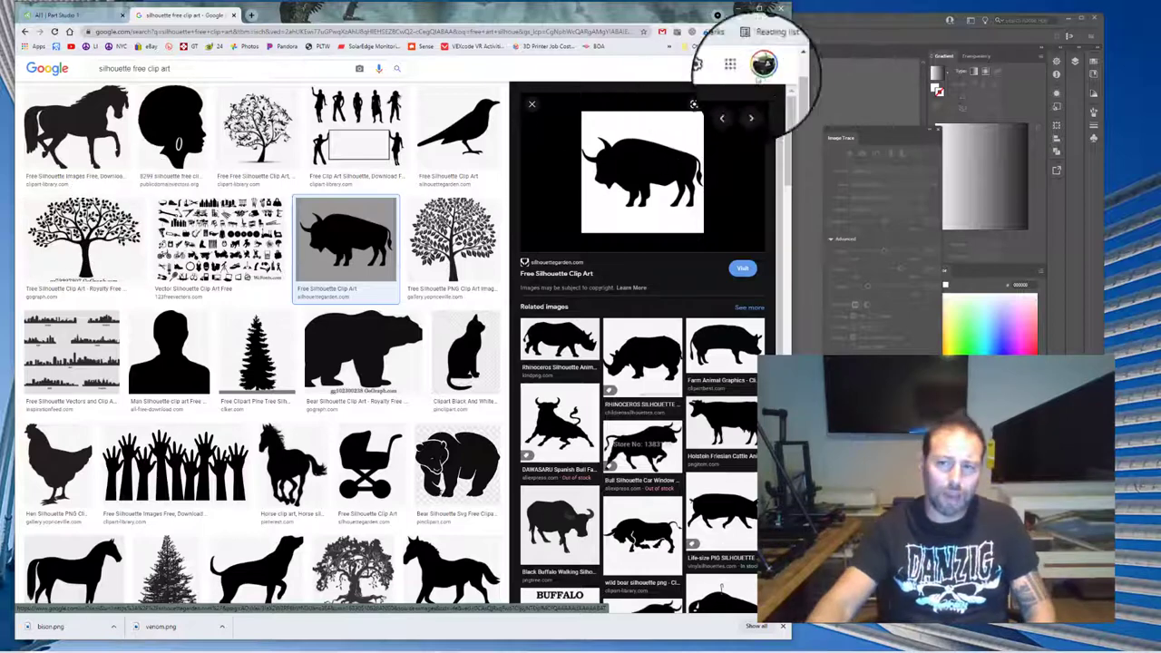
pyautogui.click(819, 44)
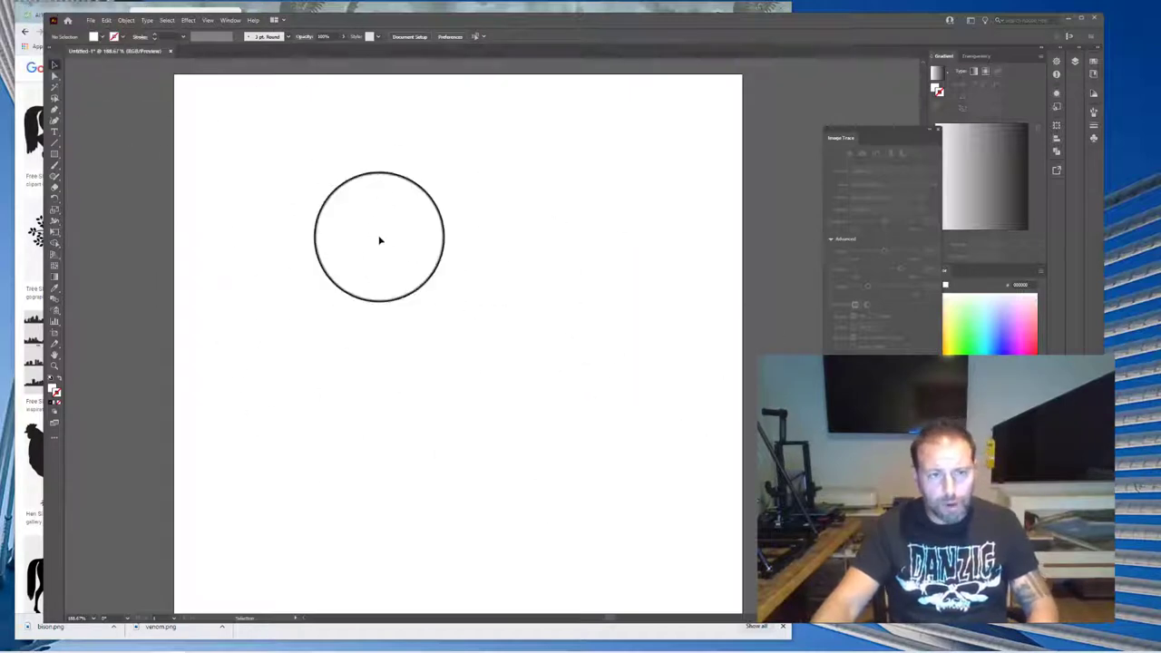
pyautogui.click(90, 20)
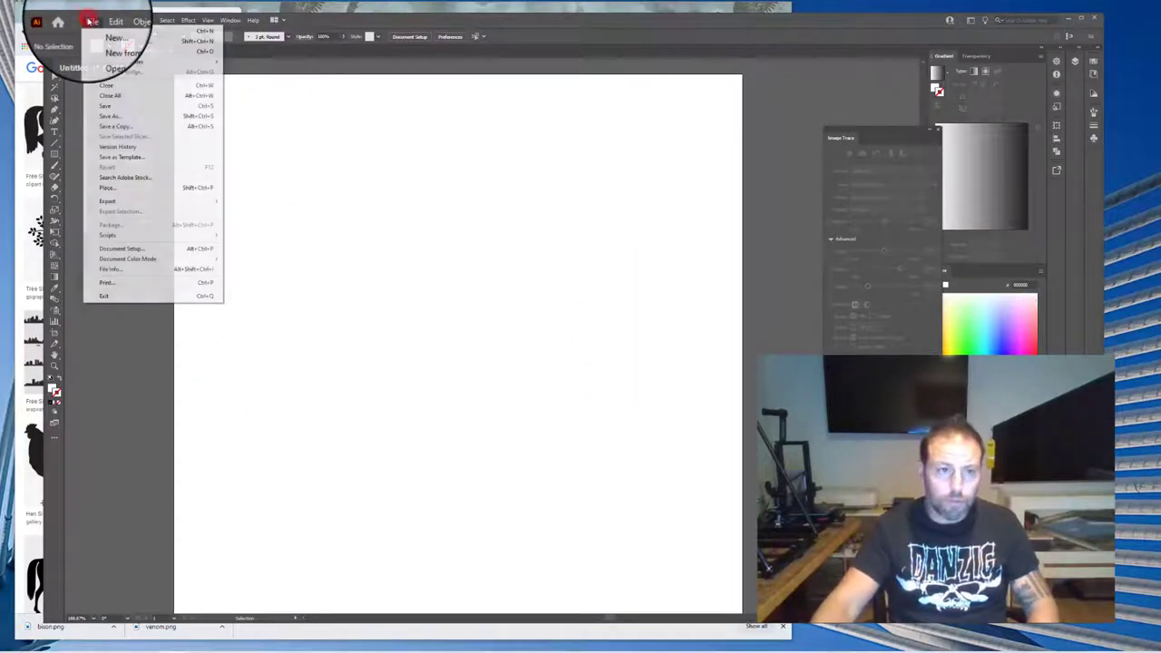
pyautogui.click(111, 33)
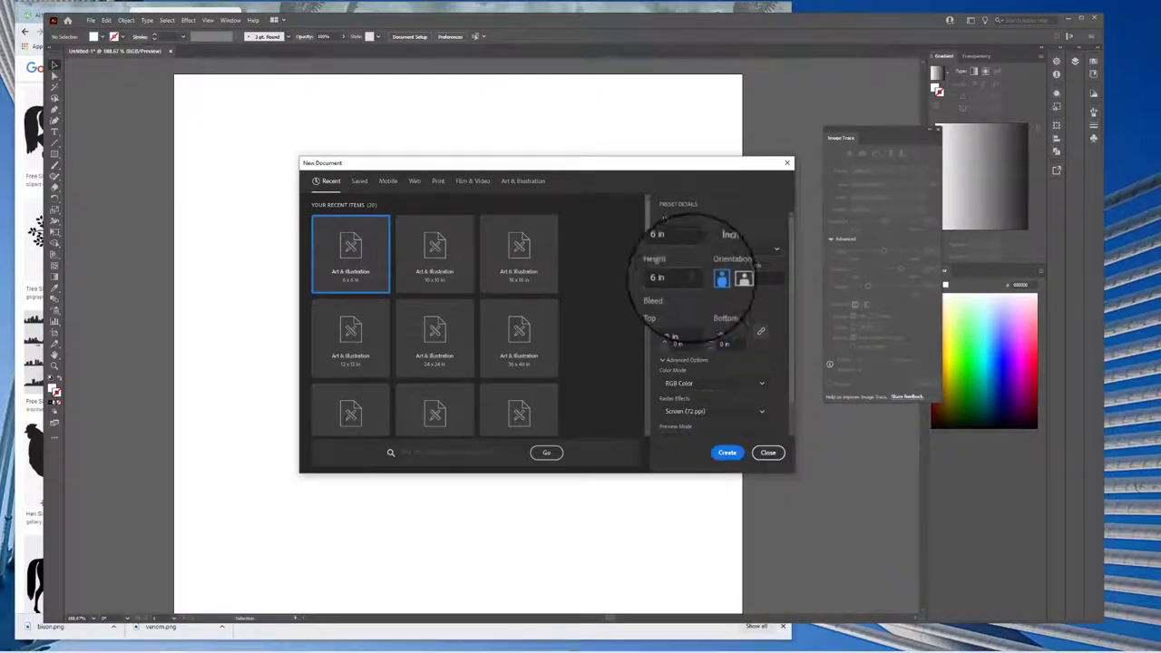
pyautogui.click(760, 456)
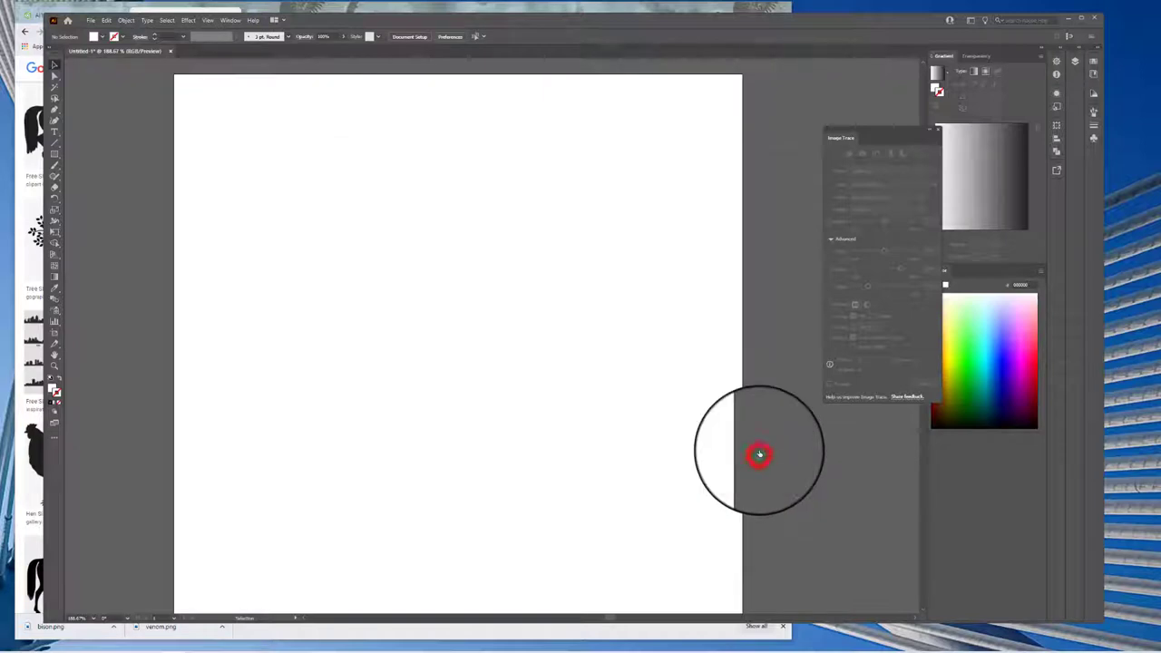
# - Place the bison.png image onto the Illustrator artboard
pyautogui.click(92, 22)
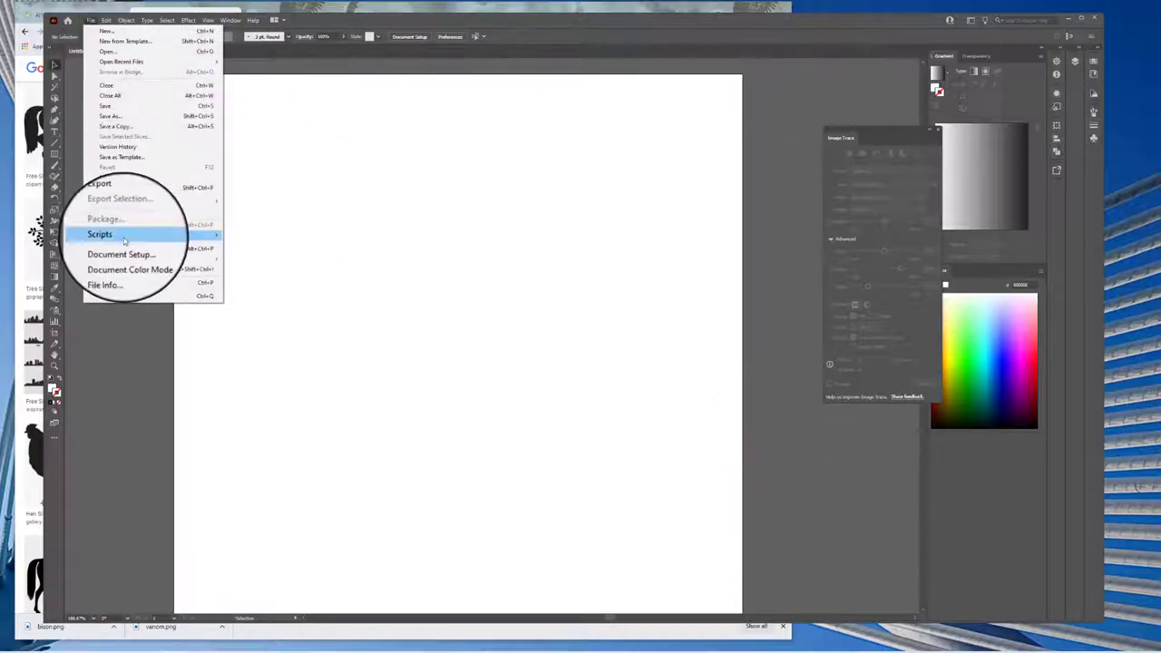
pyautogui.click(117, 187)
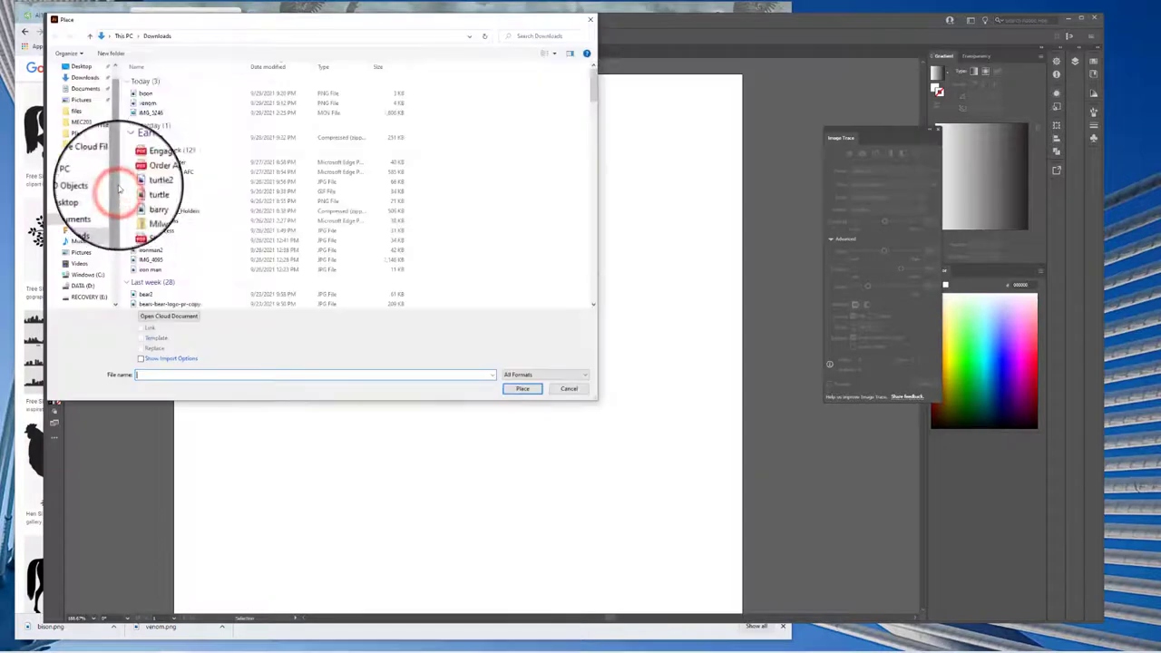
pyautogui.click(143, 92)
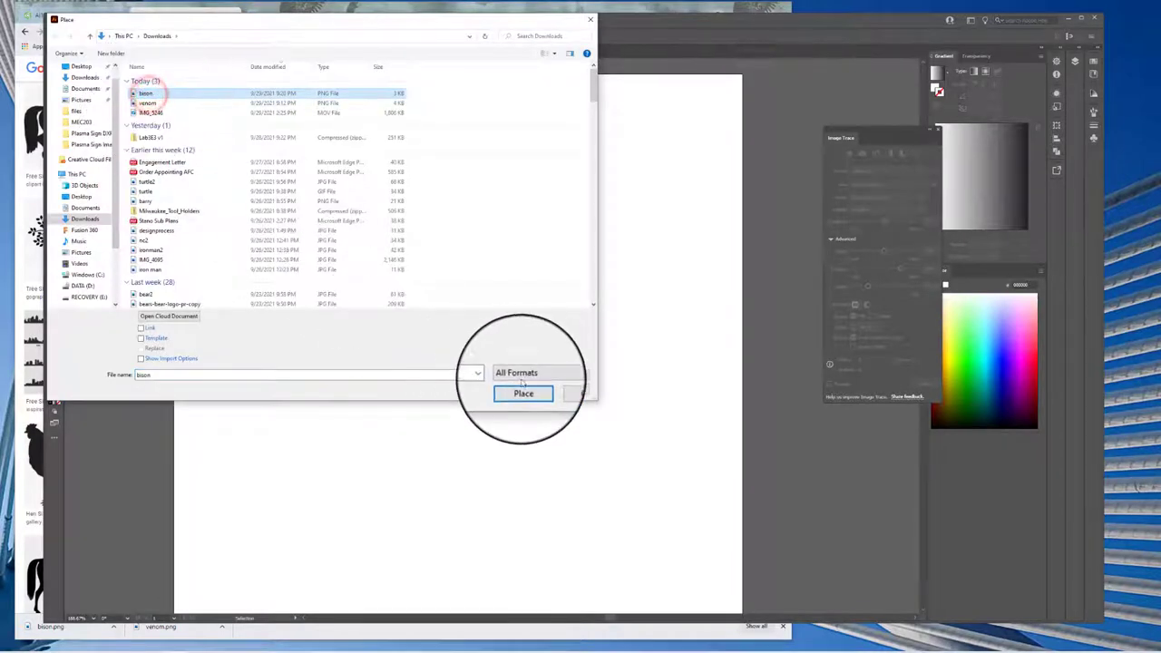
pyautogui.click(523, 393)
pyautogui.click(249, 165)
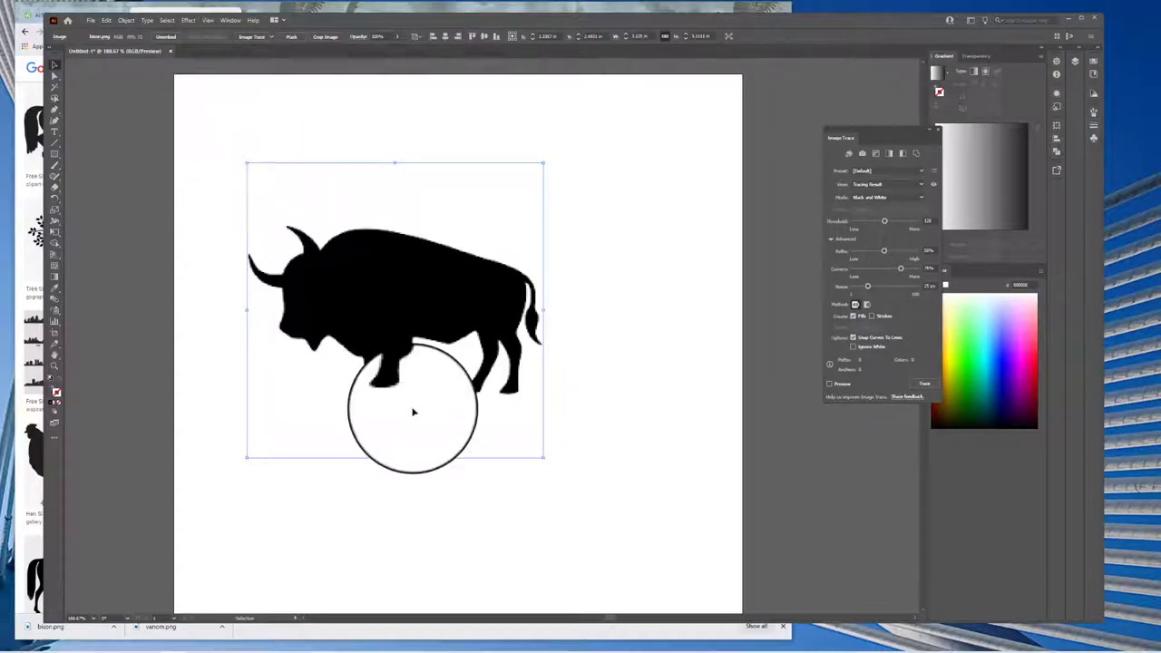
# - Enlarge the bison image to about 4 inches square and reposition it on the artboard
pyautogui.moveTo(542, 458); pyautogui.dragTo(711, 541)
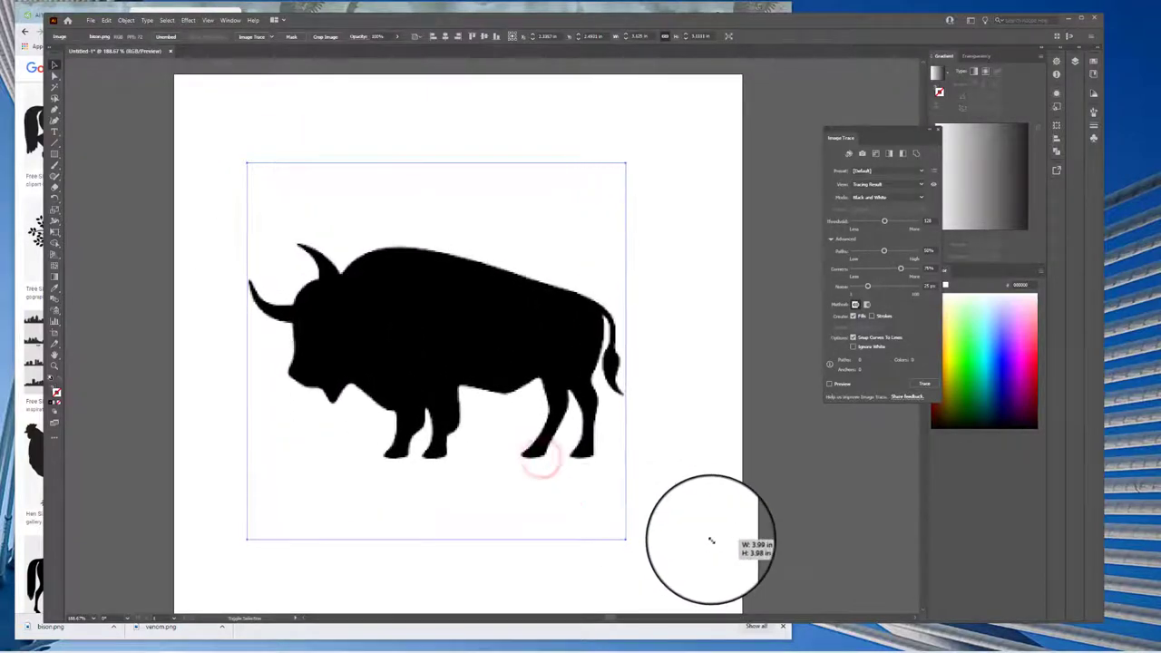
pyautogui.moveTo(441, 345); pyautogui.dragTo(455, 340)
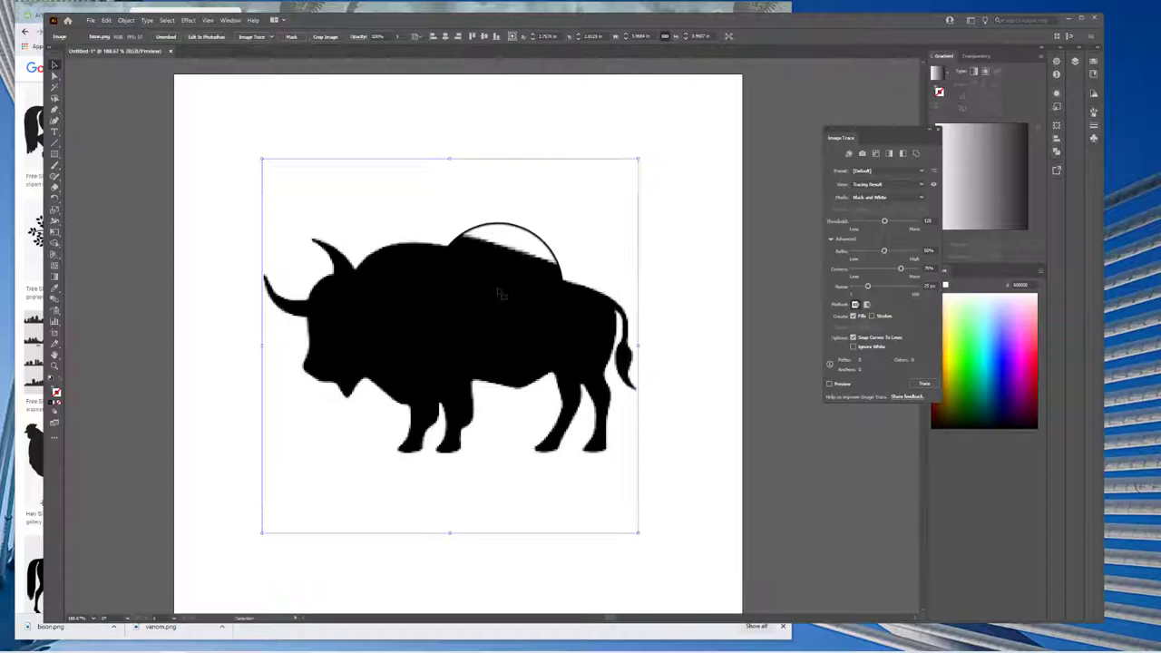
pyautogui.moveTo(499, 292); pyautogui.dragTo(497, 263)
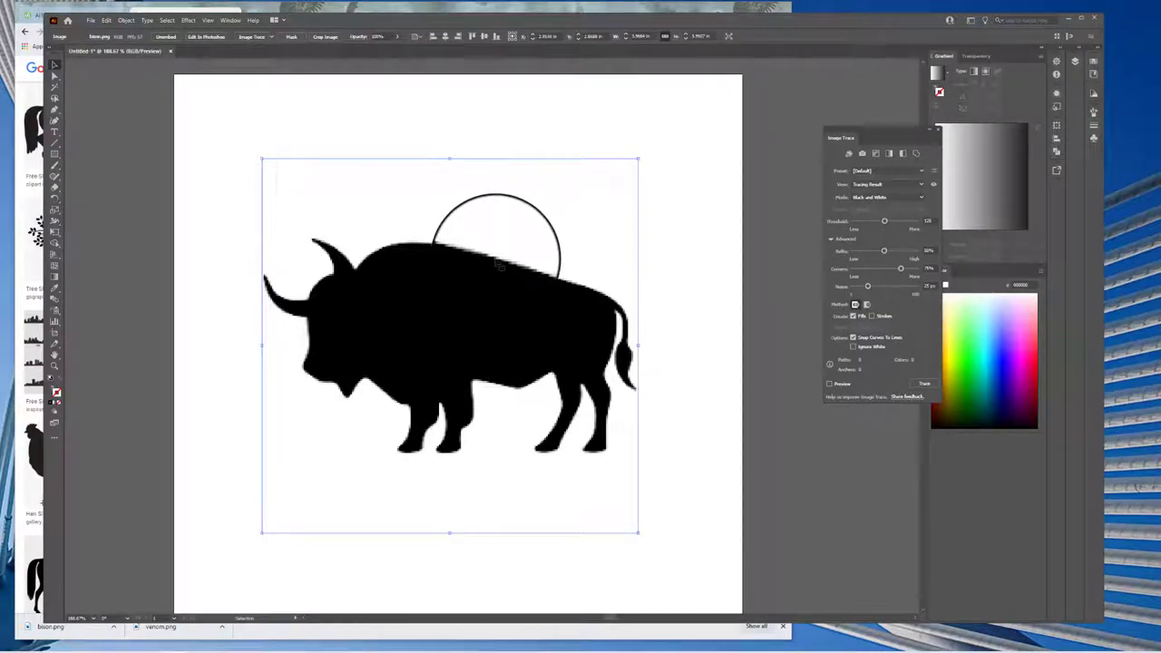
pyautogui.moveTo(500, 263); pyautogui.dragTo(374, 263)
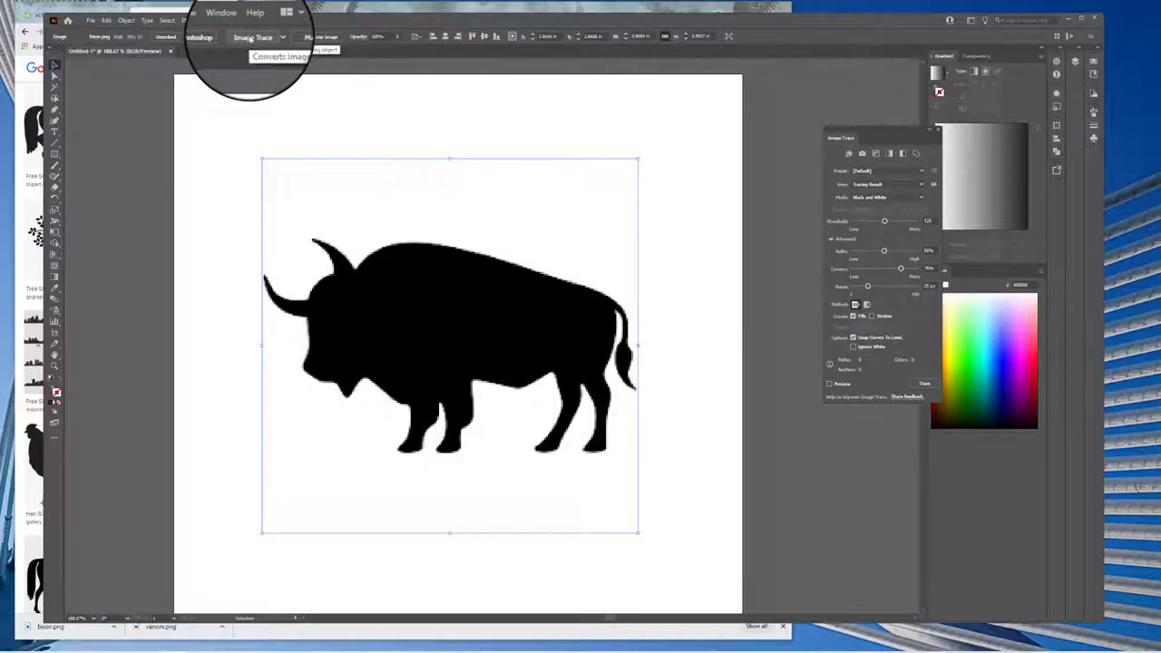
# - Apply Object > Image Trace > Make to the bison with the Default black-and-white preset
pyautogui.click(127, 20)
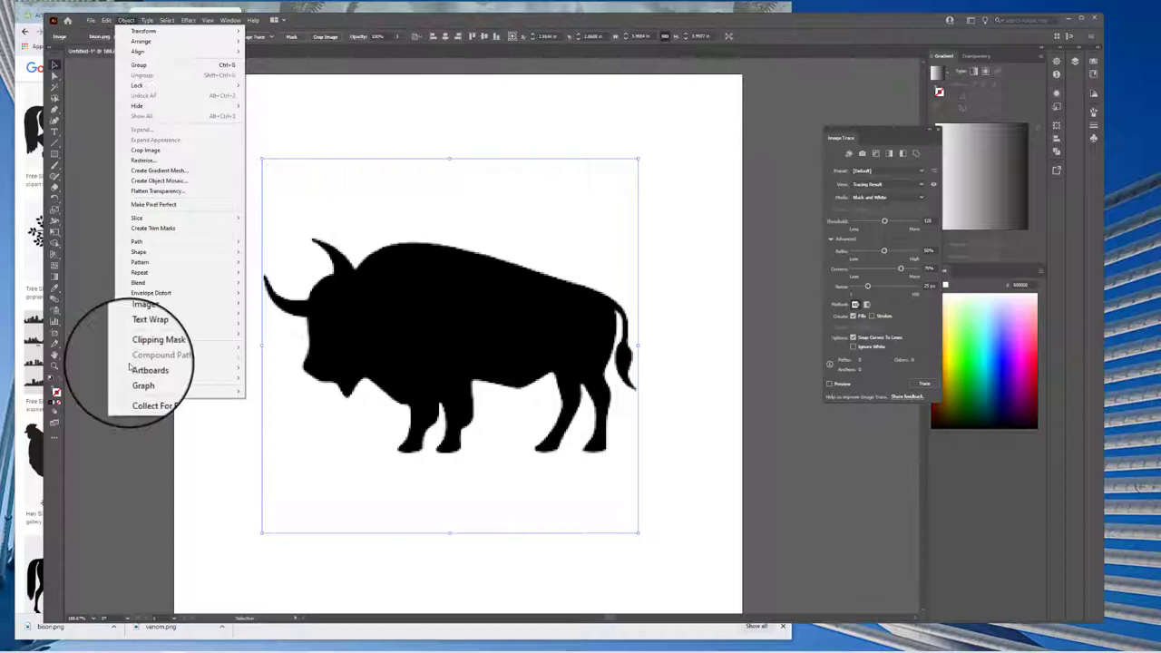
pyautogui.moveTo(150, 323)
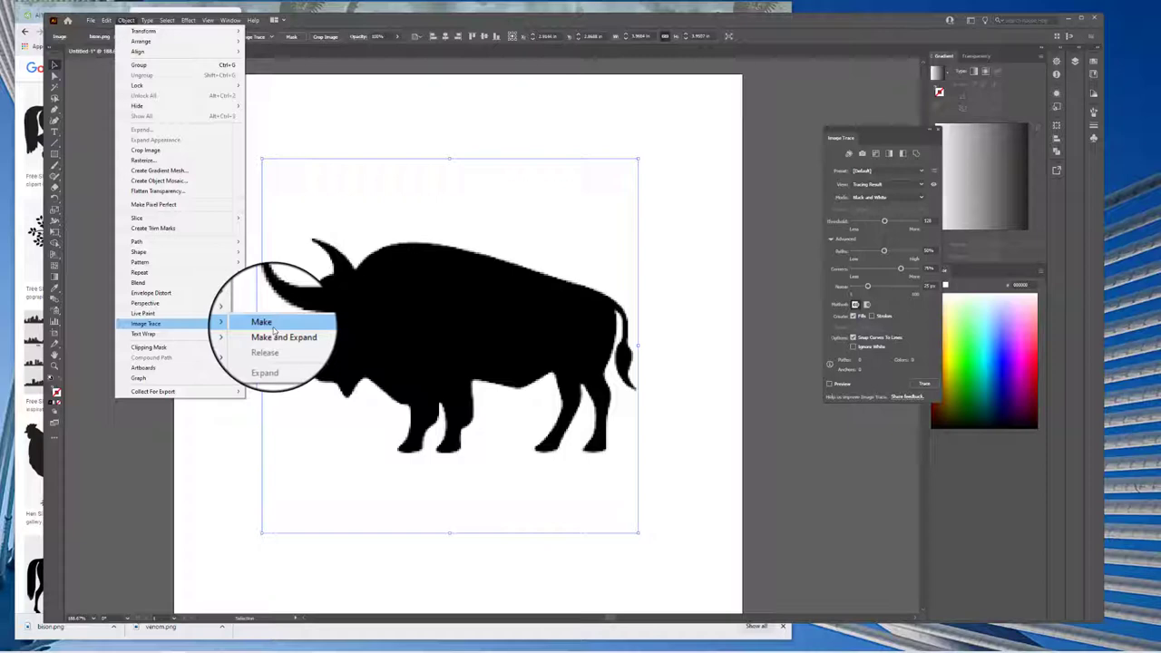
pyautogui.click(262, 322)
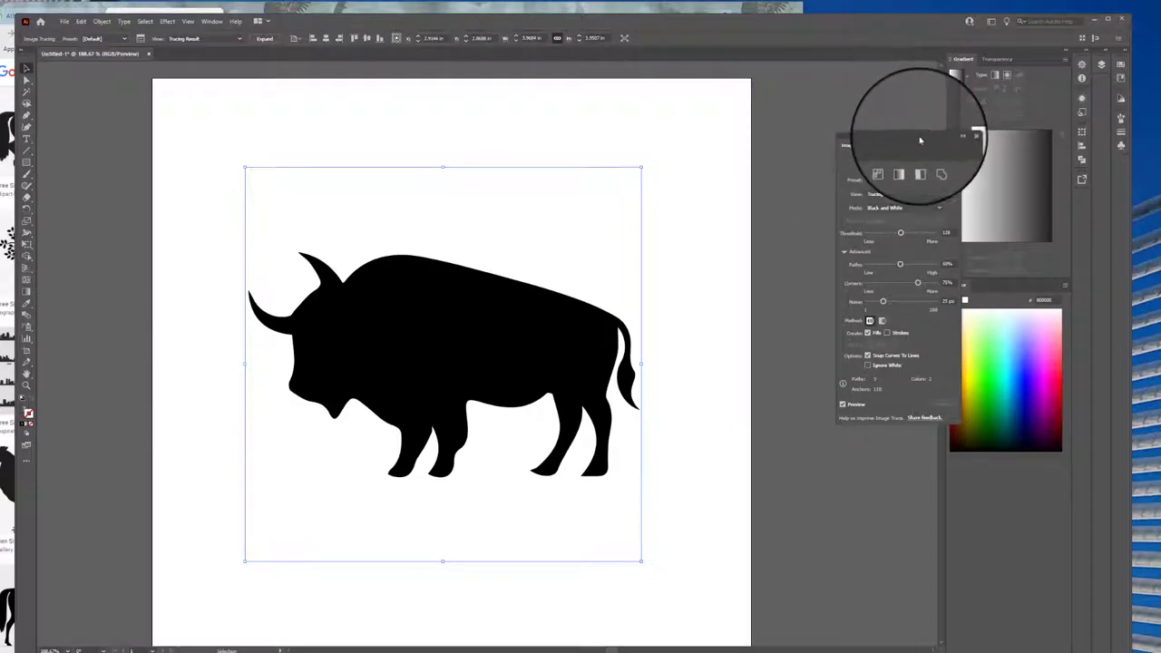
# - Tune the Image Trace advanced settings, raising Paths fidelity from 79% to 83%
pyautogui.moveTo(919, 141); pyautogui.dragTo(802, 200)
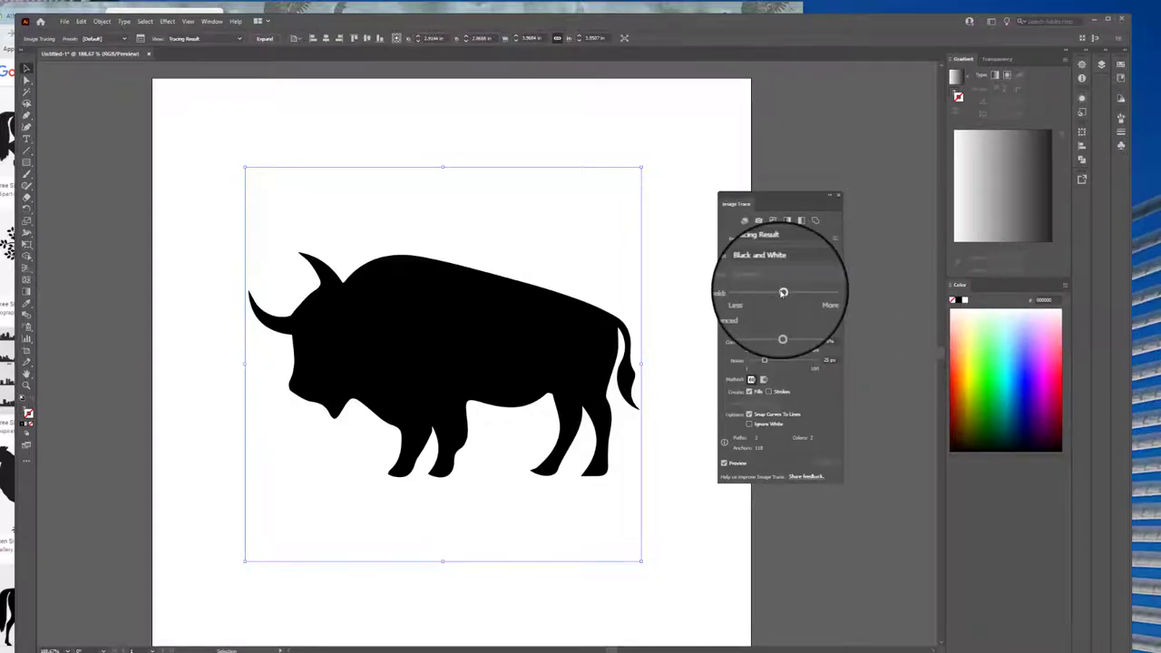
pyautogui.moveTo(783, 292)
pyautogui.mouseDown()
pyautogui.moveTo(798, 290)
pyautogui.moveTo(777, 293)
pyautogui.mouseUp()
pyautogui.click(725, 311)
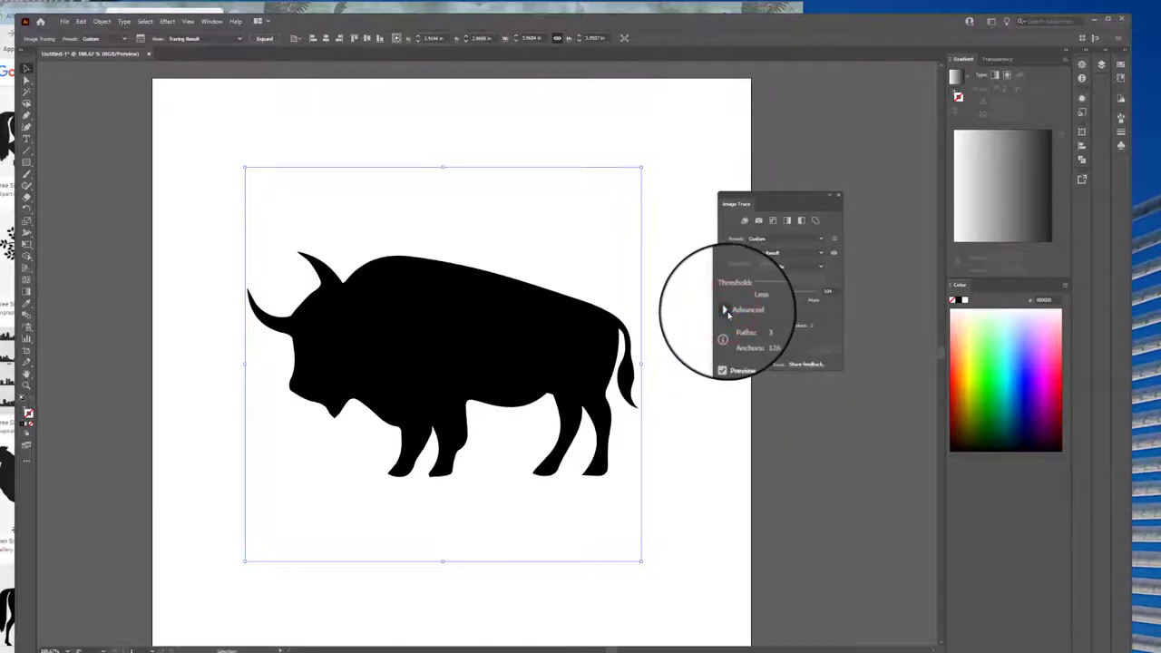
pyautogui.click(727, 310)
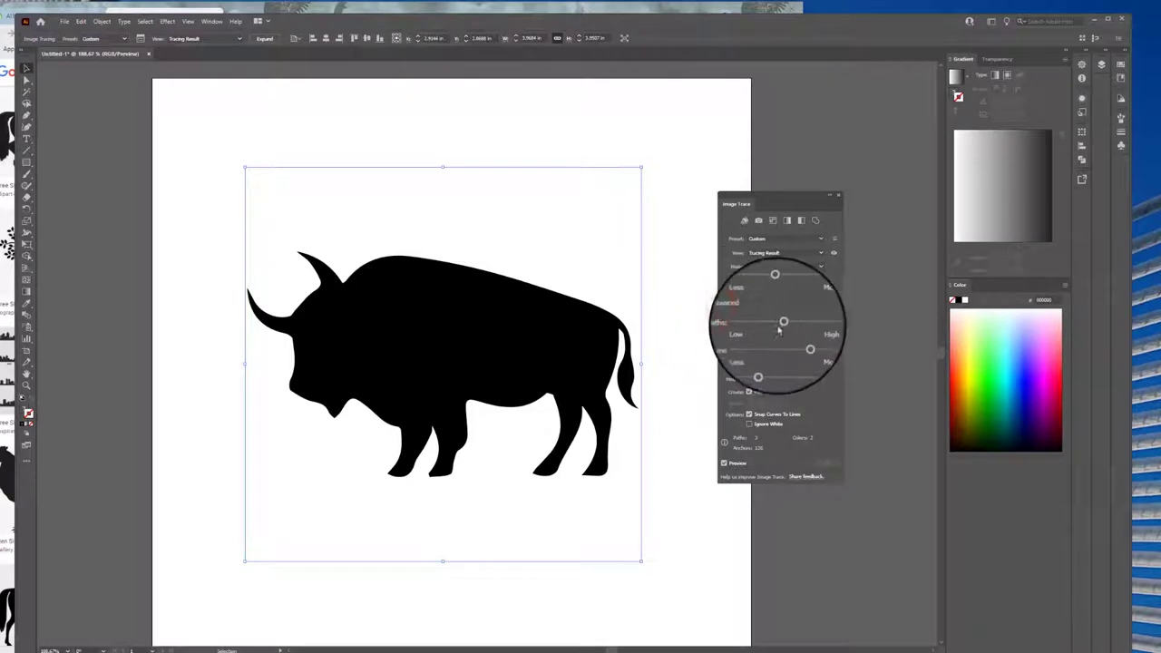
pyautogui.moveTo(780, 323)
pyautogui.mouseDown()
pyautogui.moveTo(808, 324)
pyautogui.moveTo(790, 341)
pyautogui.moveTo(811, 342)
pyautogui.moveTo(766, 343)
pyautogui.moveTo(807, 343)
pyautogui.moveTo(768, 360)
pyautogui.moveTo(805, 358)
pyautogui.moveTo(787, 360)
pyautogui.mouseUp()
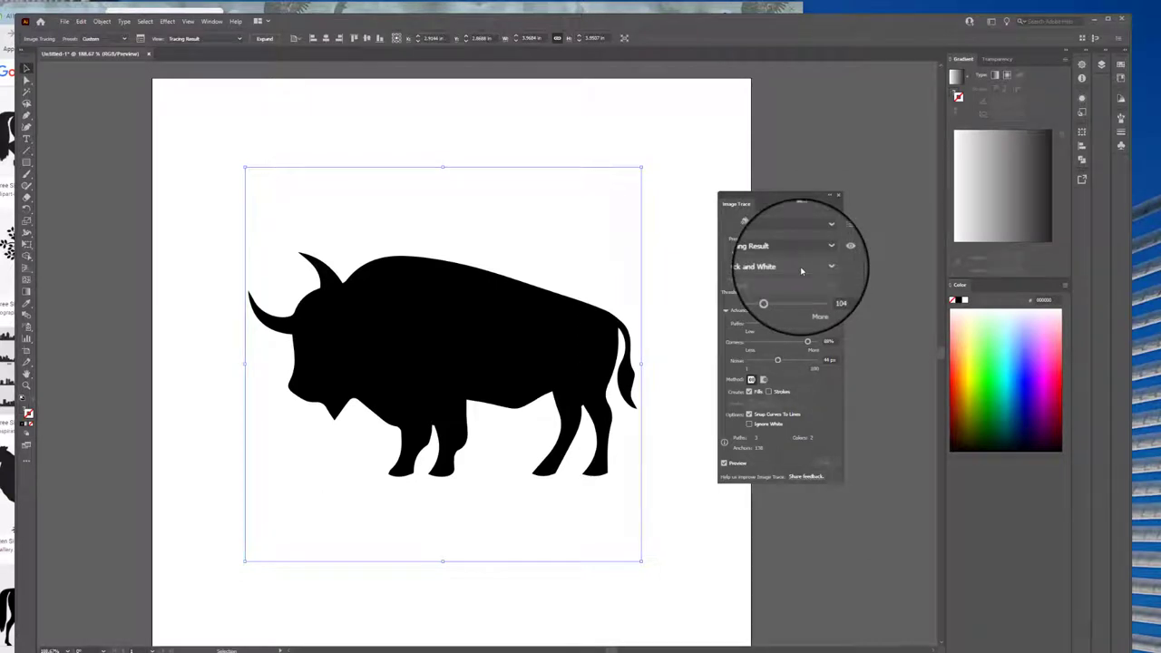
pyautogui.click(802, 323)
pyautogui.moveTo(802, 324); pyautogui.dragTo(806, 324)
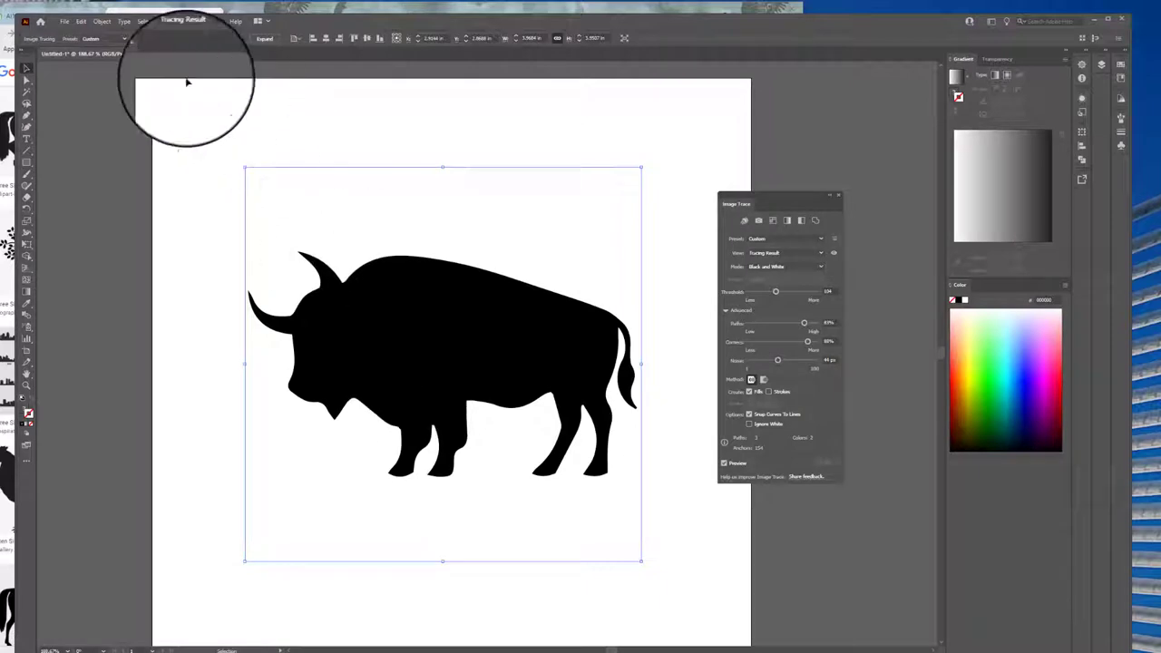
pyautogui.click(267, 39)
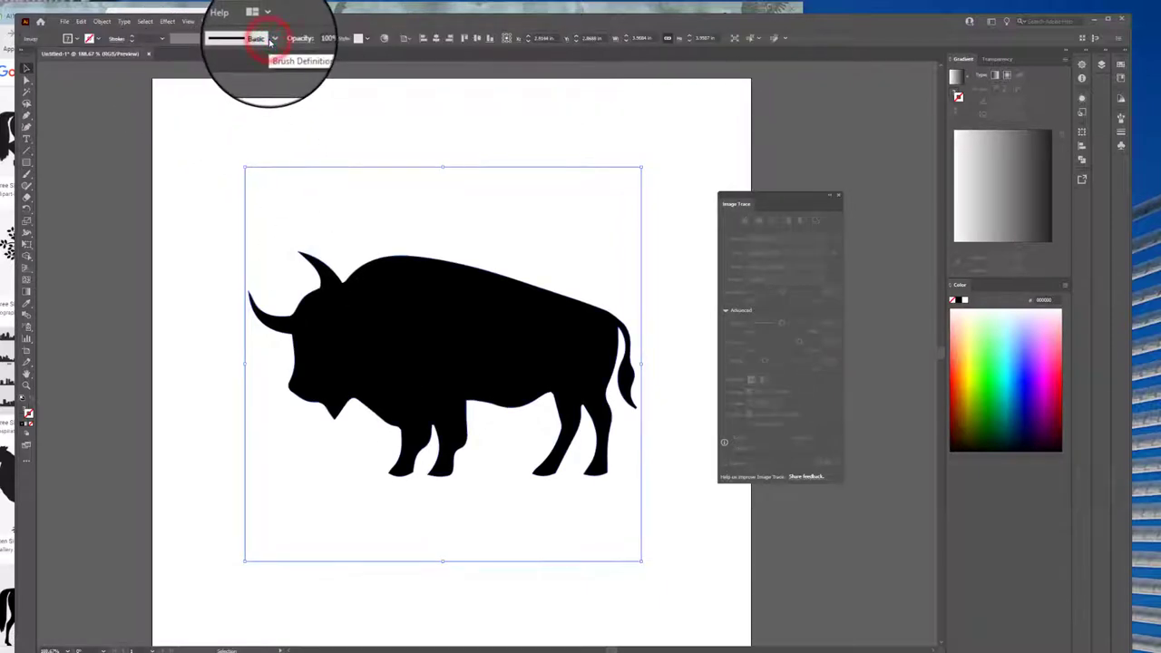
pyautogui.press('l')
pyautogui.moveTo(359, 249)
pyautogui.mouseDown()
pyautogui.moveTo(364, 274)
pyautogui.moveTo(390, 258)
pyautogui.moveTo(562, 287)
pyautogui.moveTo(659, 218)
pyautogui.moveTo(470, 295)
pyautogui.moveTo(18, 371)
pyautogui.moveTo(604, 404)
pyautogui.moveTo(604, 257)
pyautogui.moveTo(277, 373)
pyautogui.mouseUp()
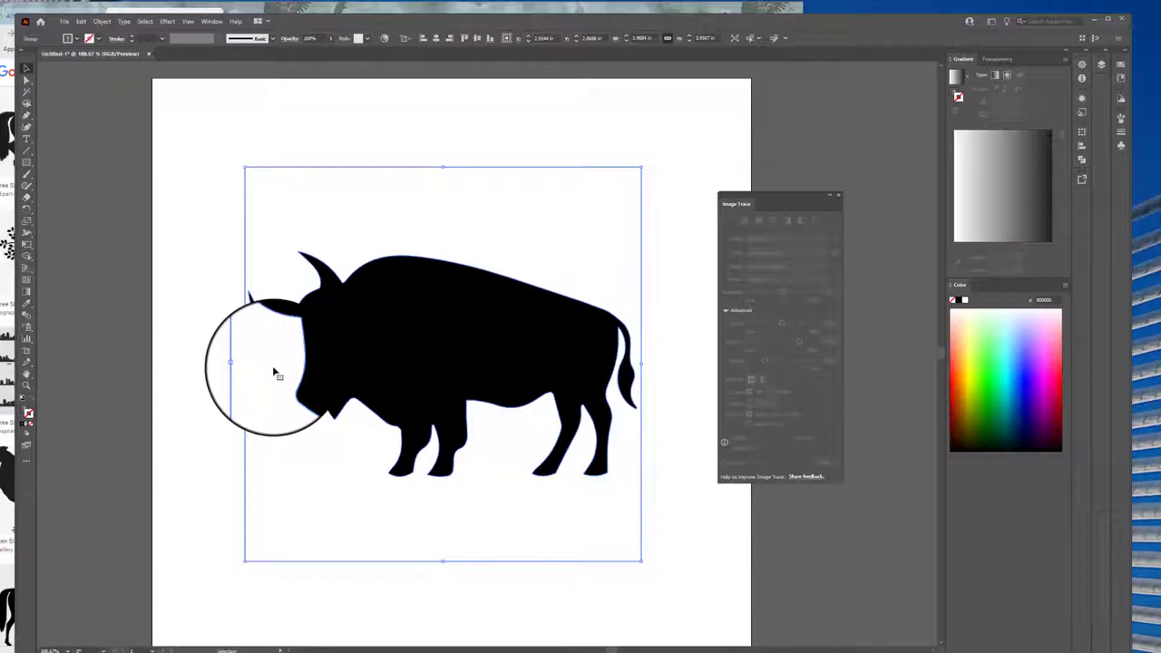
pyautogui.moveTo(276, 372)
pyautogui.mouseDown()
pyautogui.moveTo(268, 362)
pyautogui.moveTo(526, 366)
pyautogui.mouseUp()
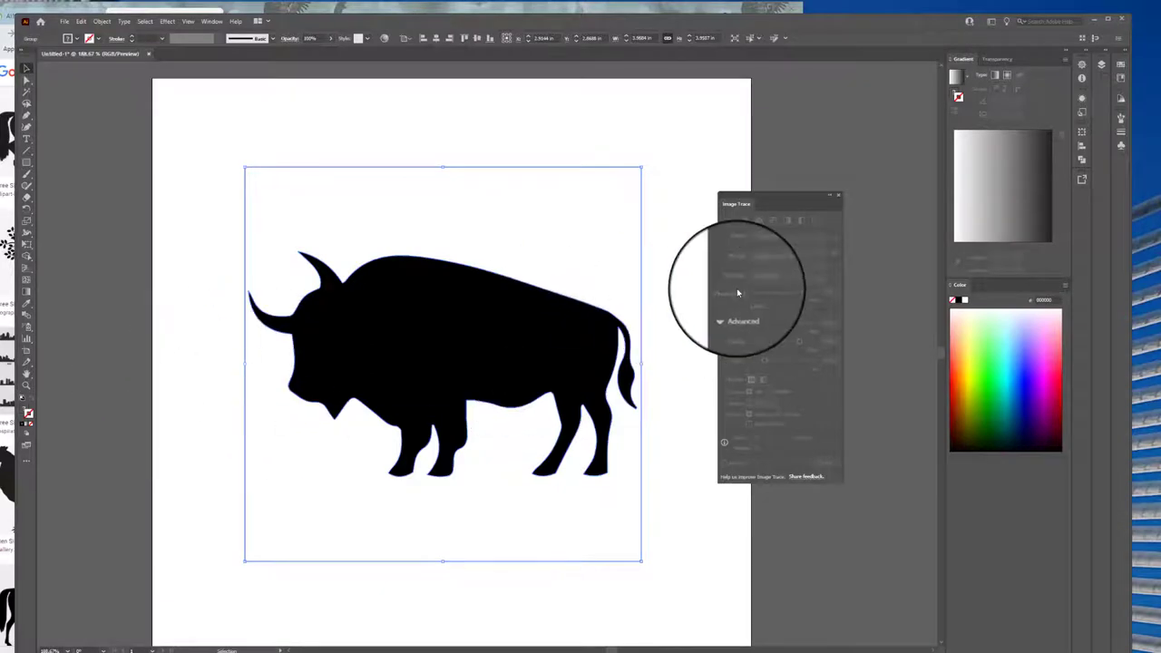
# - Expand Layer 1, ungroup the traced artwork, and delete the white background path
pyautogui.click(1101, 66)
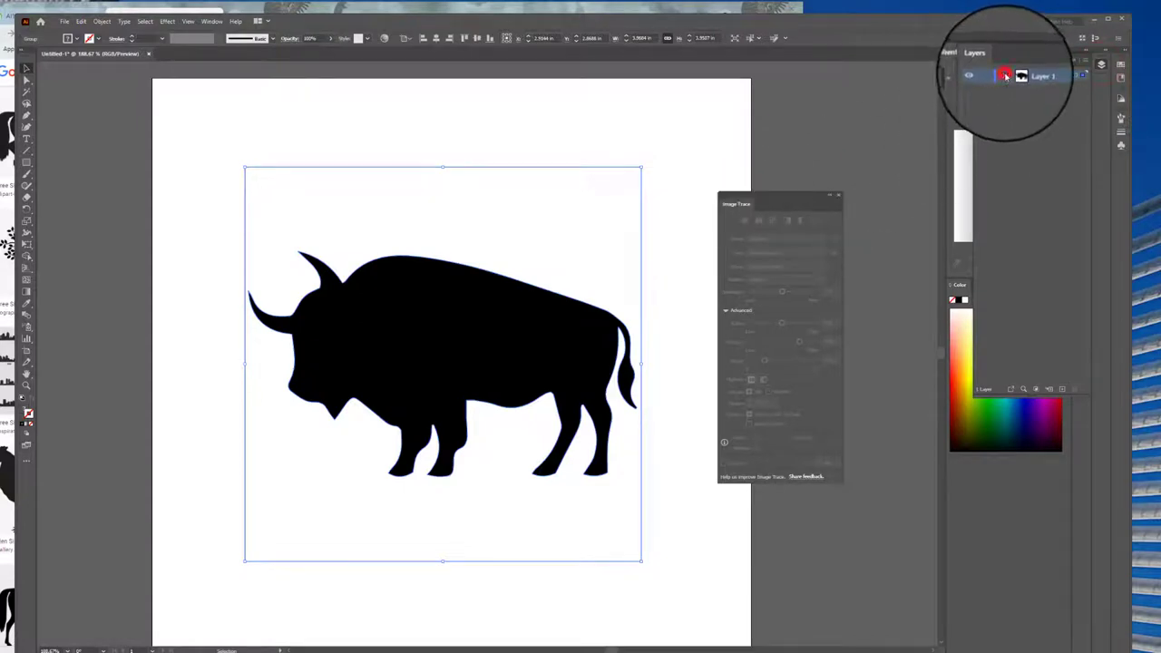
pyautogui.click(1006, 76)
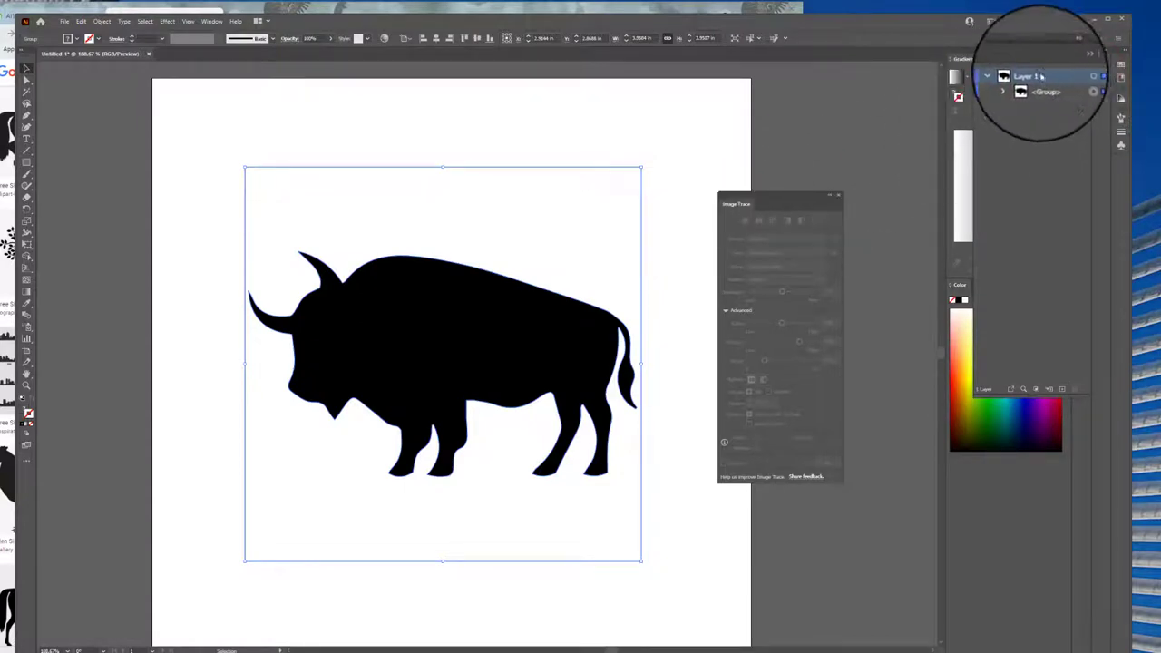
pyautogui.click(102, 21)
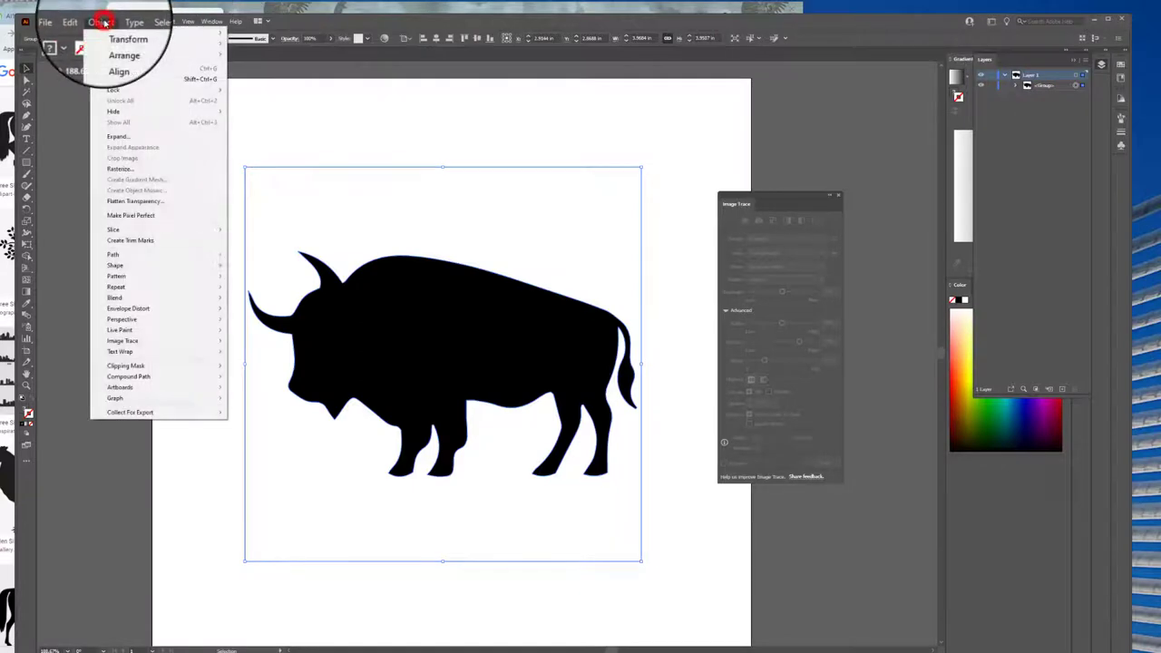
pyautogui.click(109, 79)
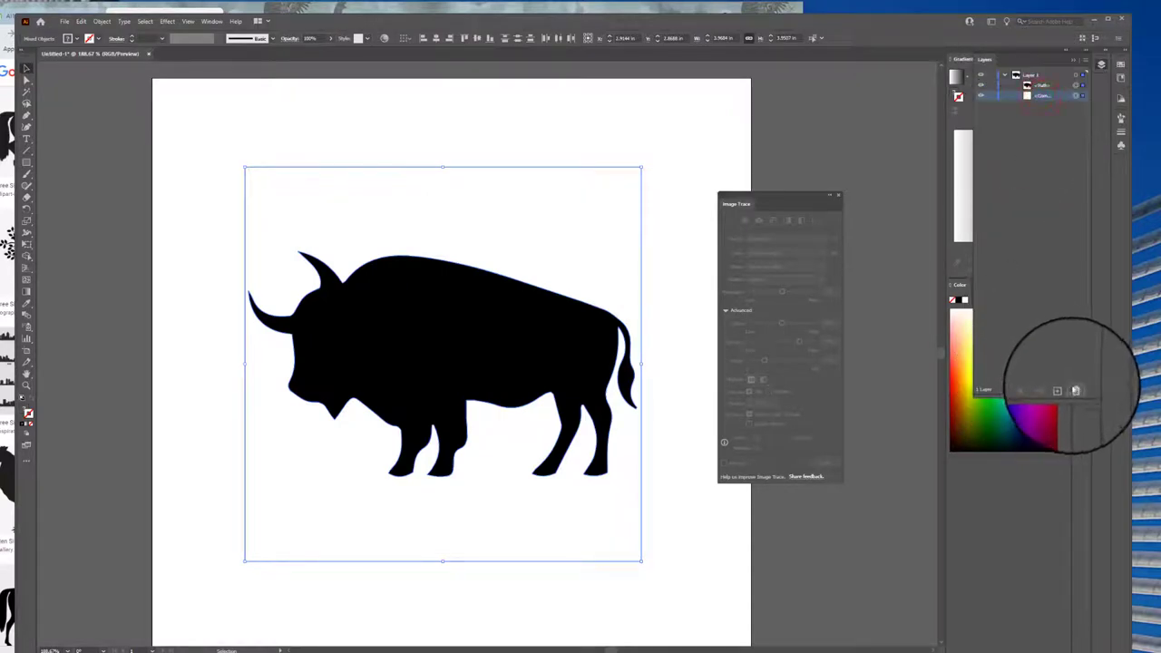
pyautogui.click(1073, 389)
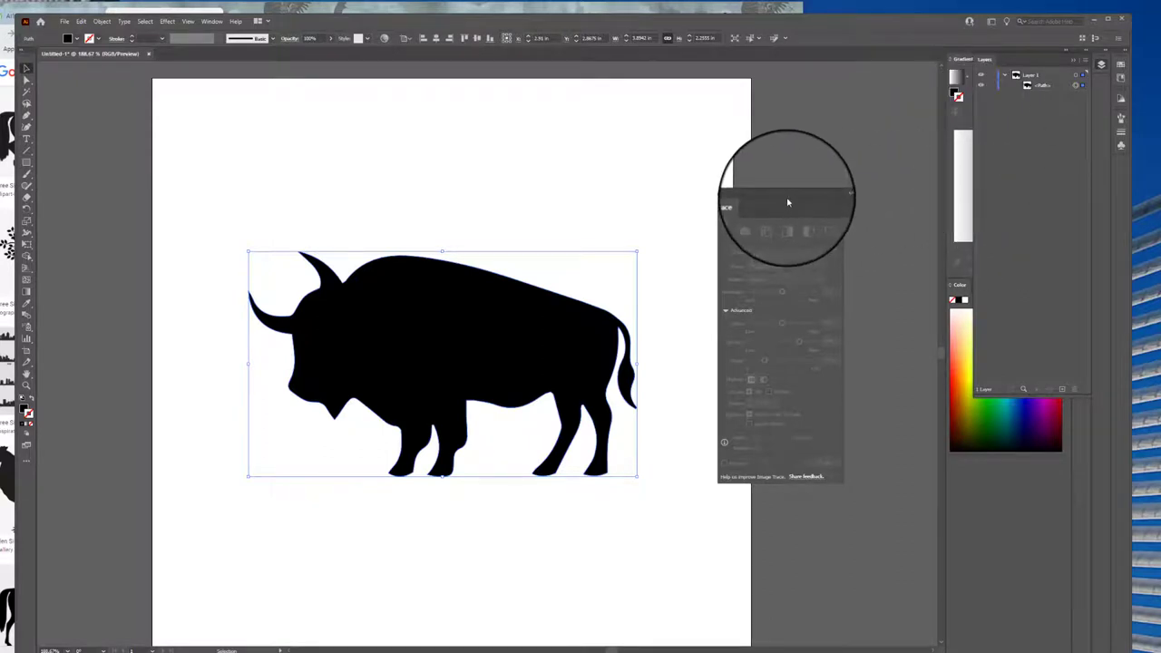
# - Set the bison's fill to None and give it a black stroke
pyautogui.moveTo(787, 203)
pyautogui.mouseDown()
pyautogui.moveTo(1050, 394)
pyautogui.moveTo(907, 196)
pyautogui.moveTo(866, 73)
pyautogui.mouseUp()
pyautogui.click(315, 555)
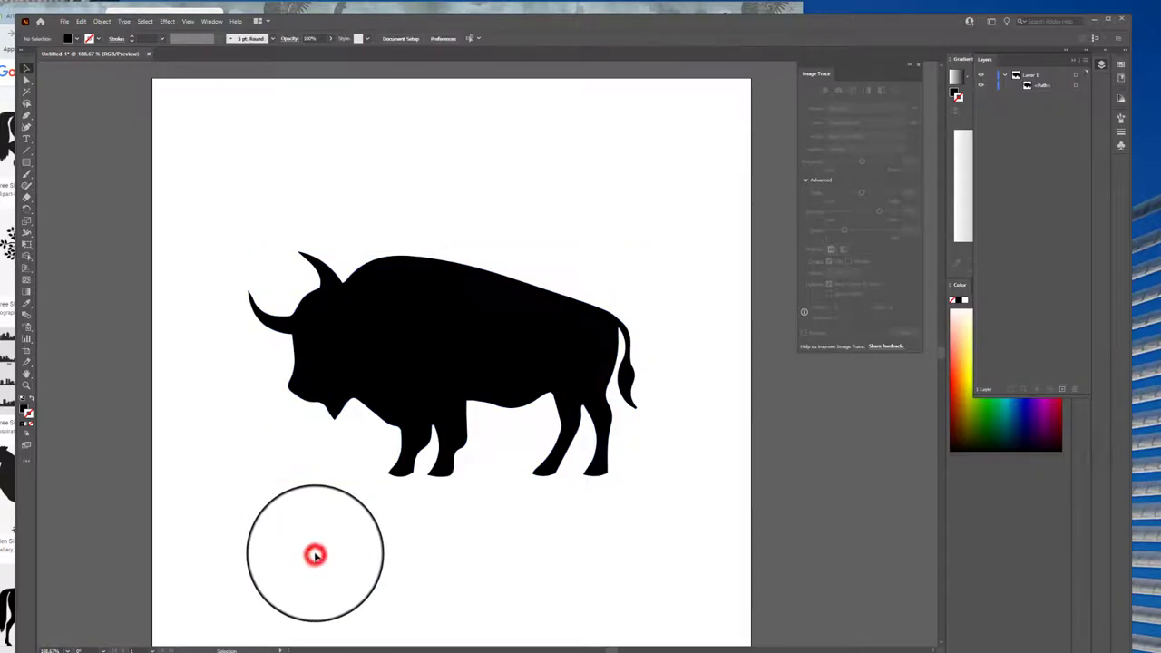
pyautogui.click(193, 274)
pyautogui.click(452, 358)
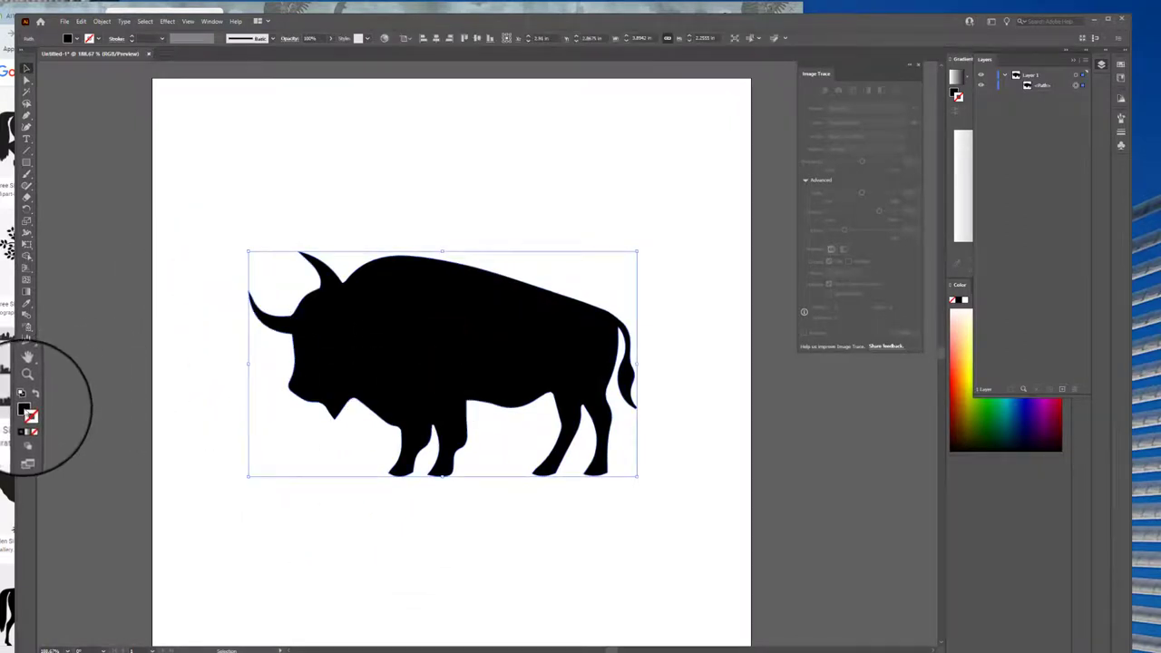
pyautogui.click(30, 424)
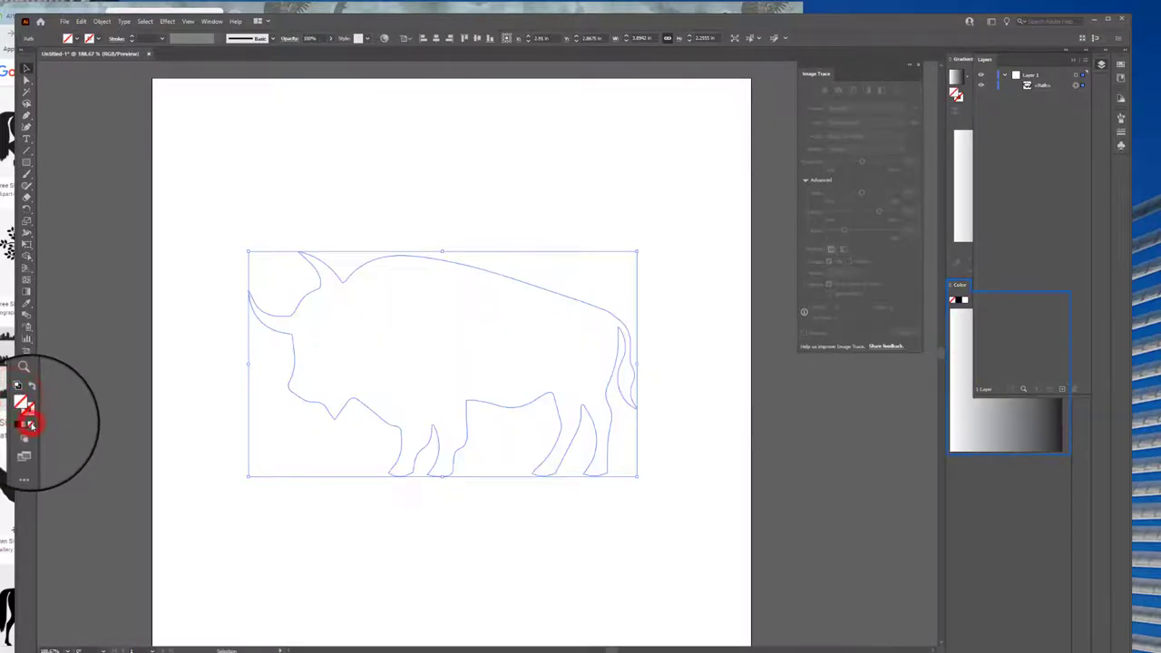
pyautogui.click(31, 412)
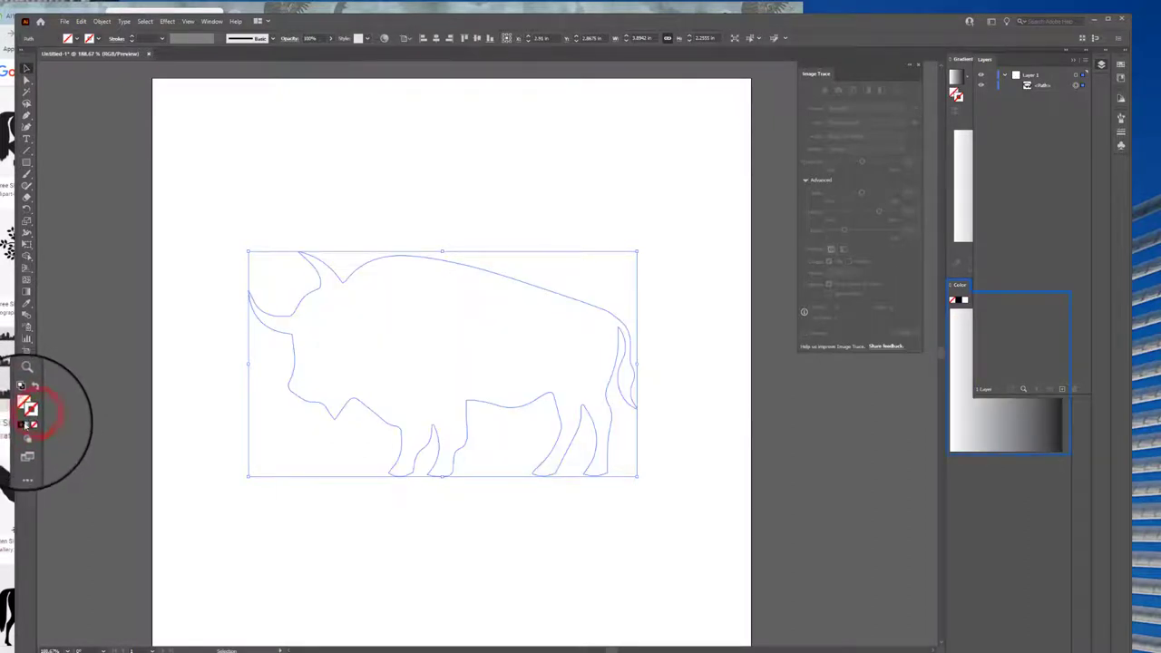
pyautogui.click(23, 425)
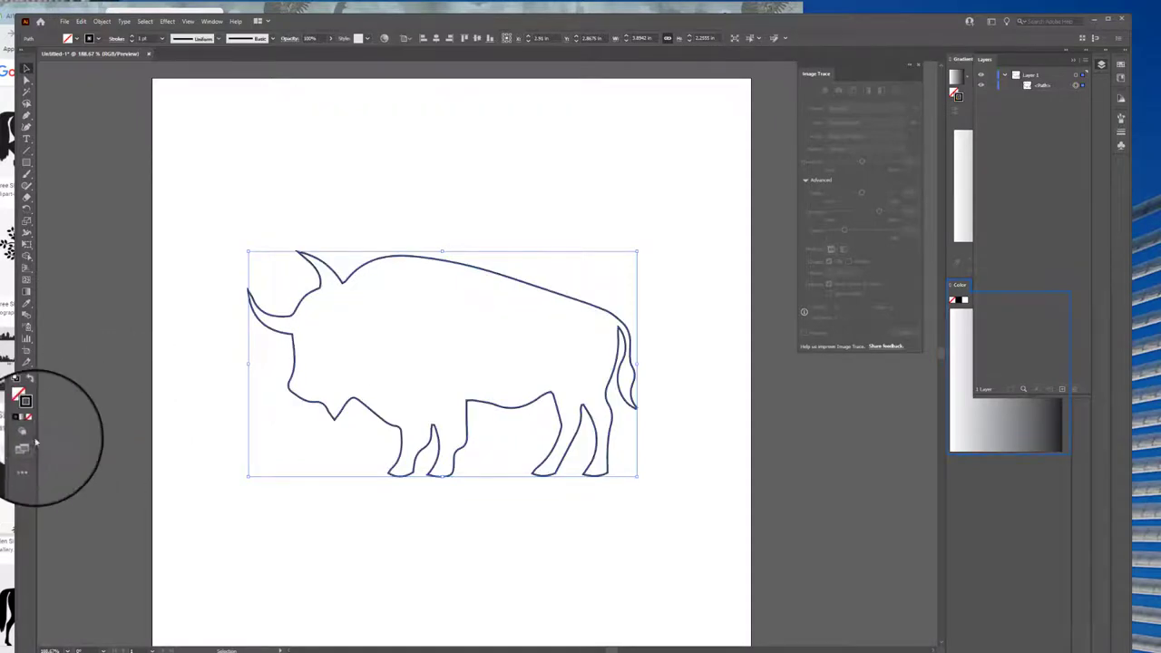
# - Redock the Layers panel below the Color panel and reselect the bison outline
pyautogui.moveTo(1019, 61); pyautogui.dragTo(1016, 308)
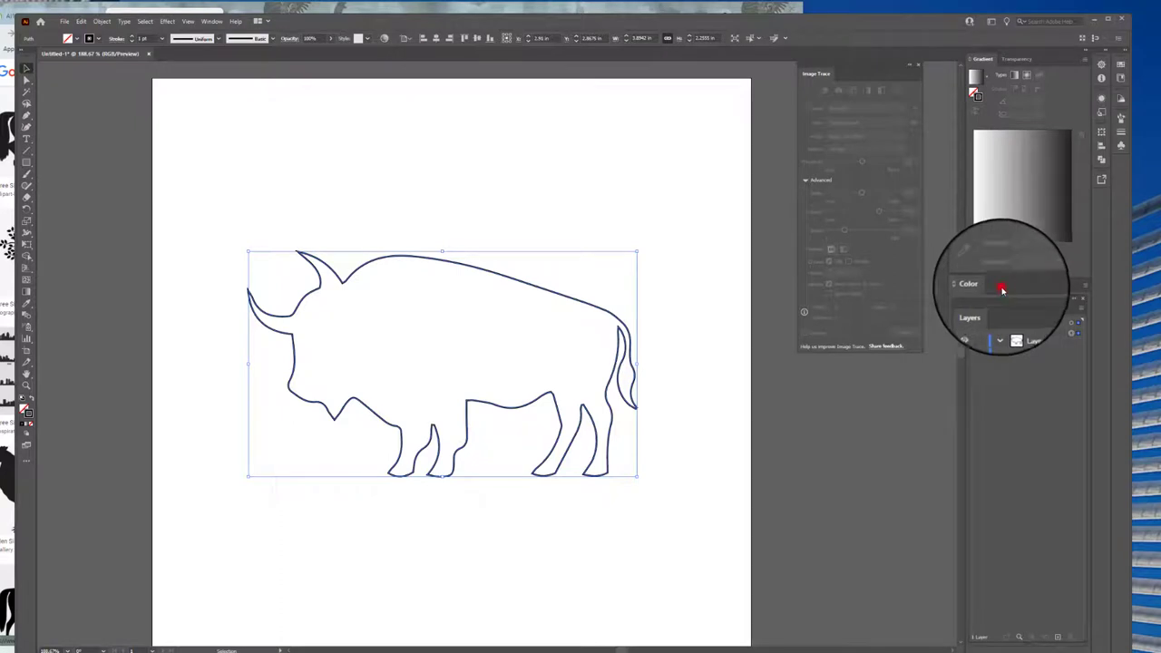
pyautogui.click(1011, 289)
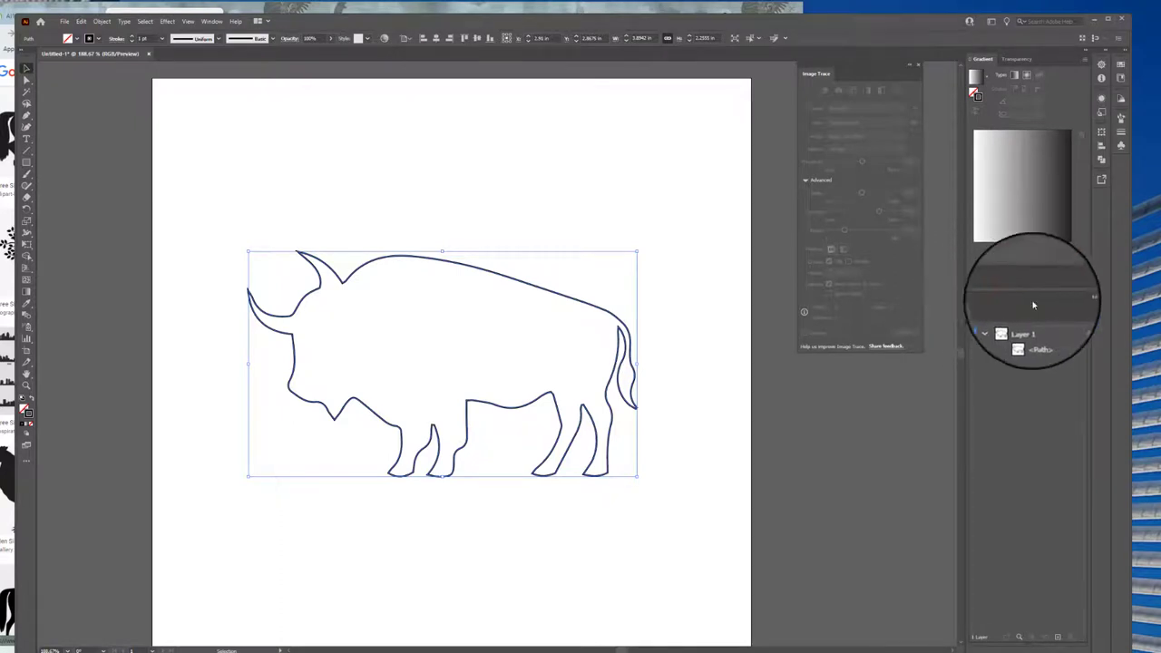
pyautogui.click(1076, 303)
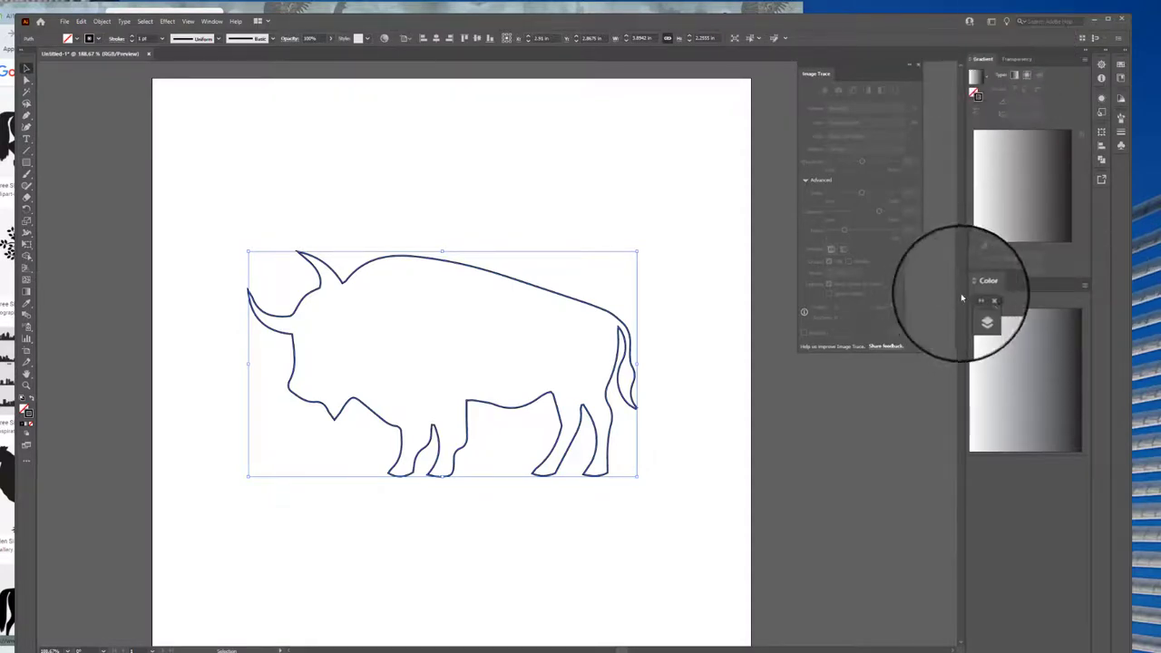
pyautogui.click(979, 317)
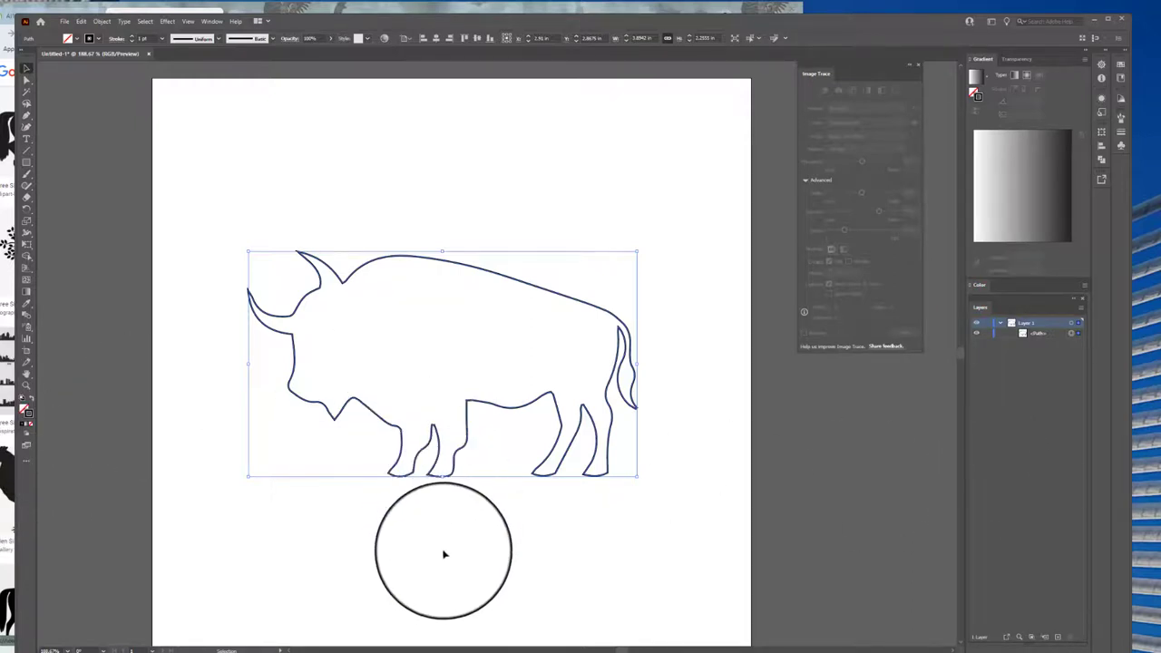
pyautogui.click(443, 558)
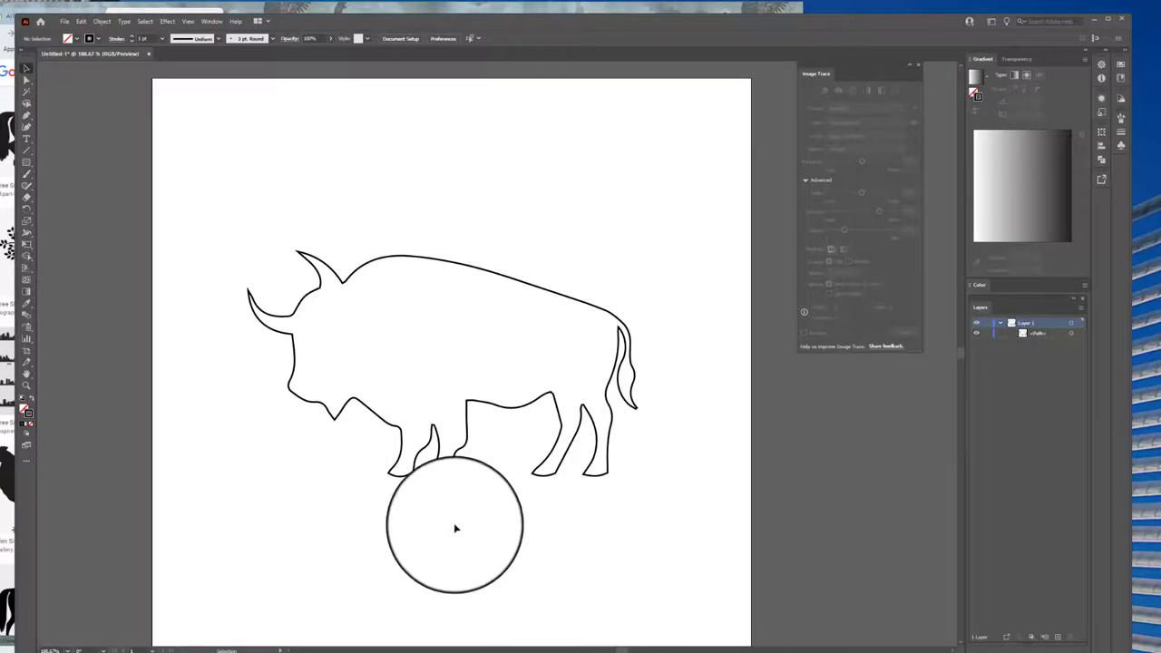
pyautogui.click(511, 397)
# - Save the Illustrator document as bison
pyautogui.click(414, 253)
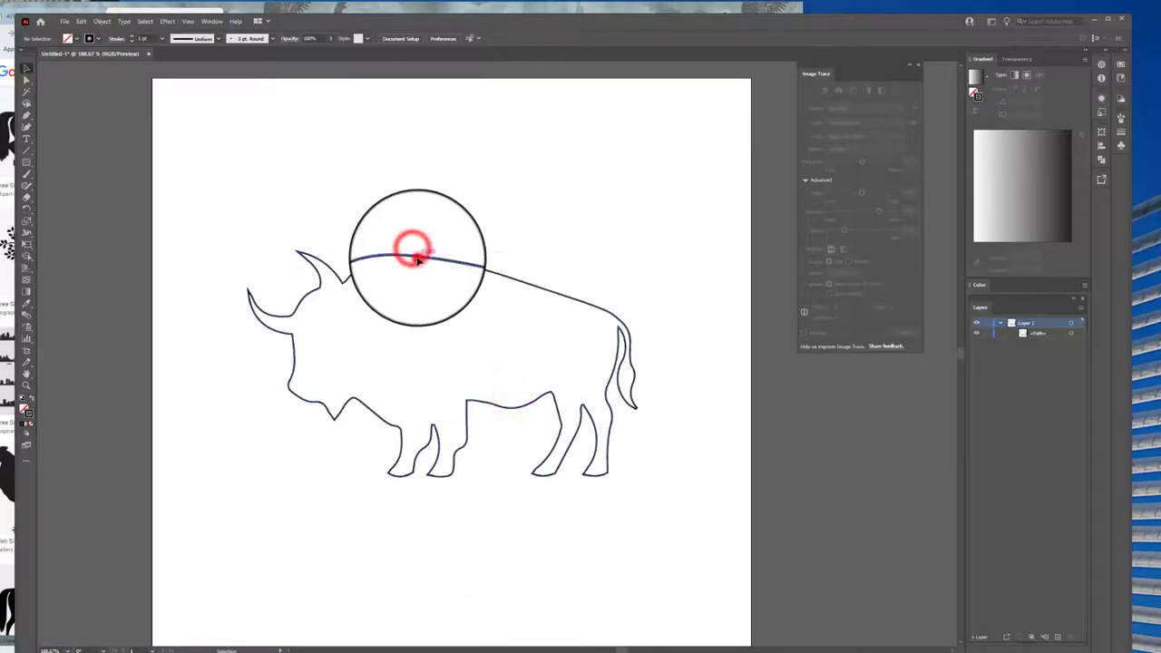
pyautogui.click(62, 22)
pyautogui.moveTo(113, 217)
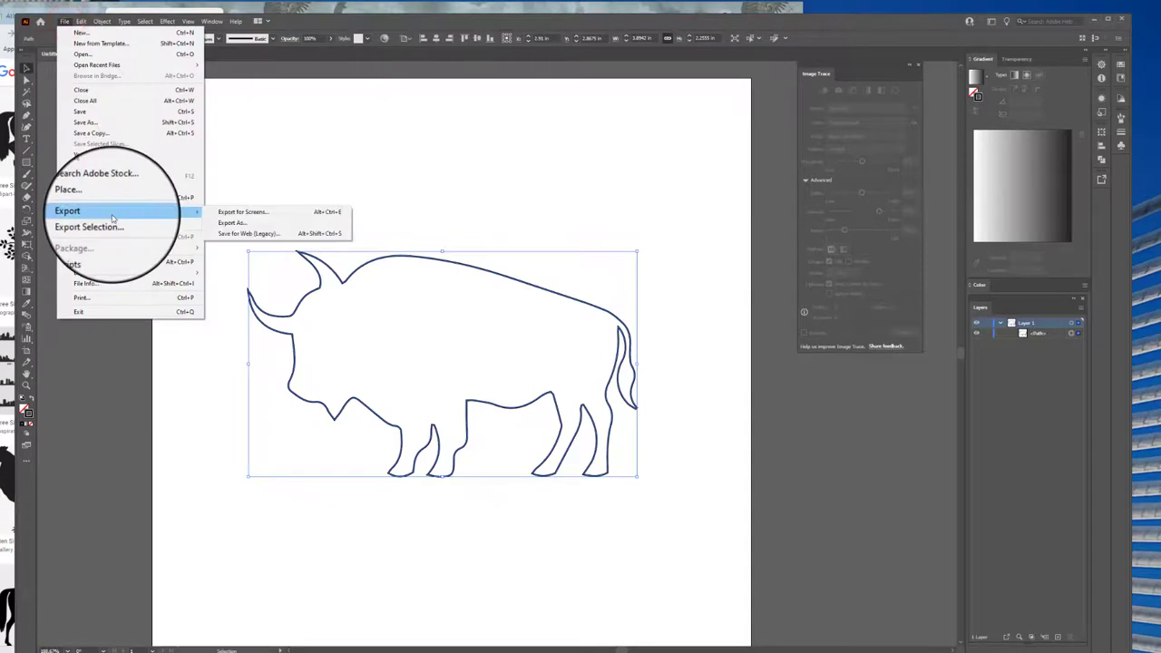
pyautogui.click(97, 118)
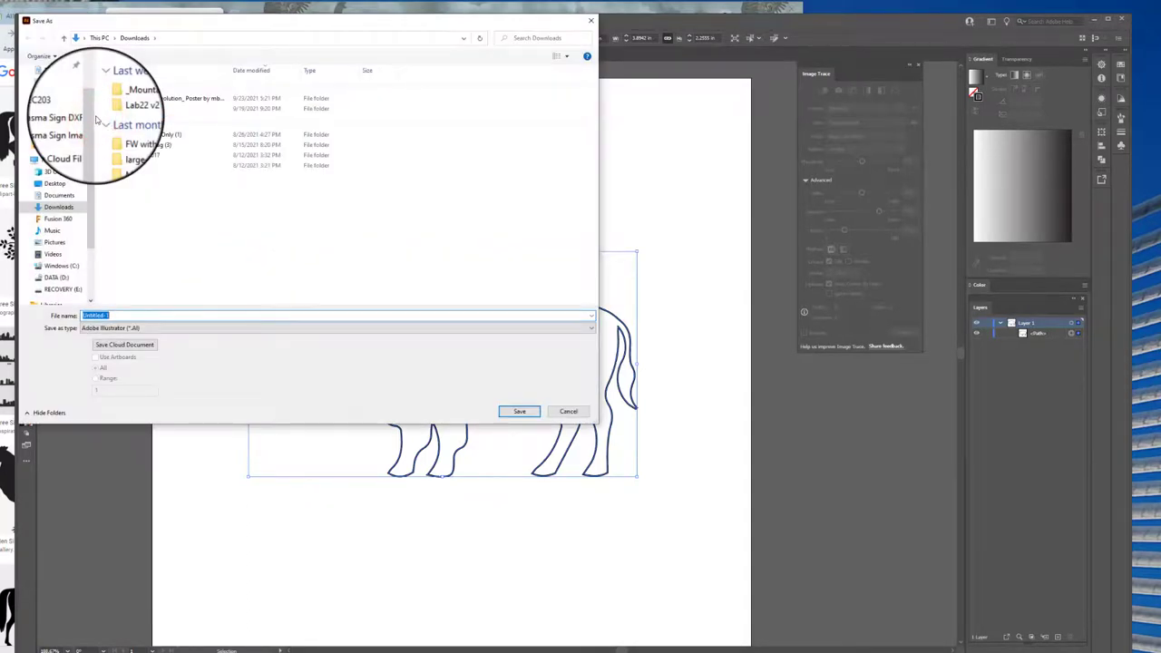
pyautogui.write('bison')
pyautogui.click(518, 411)
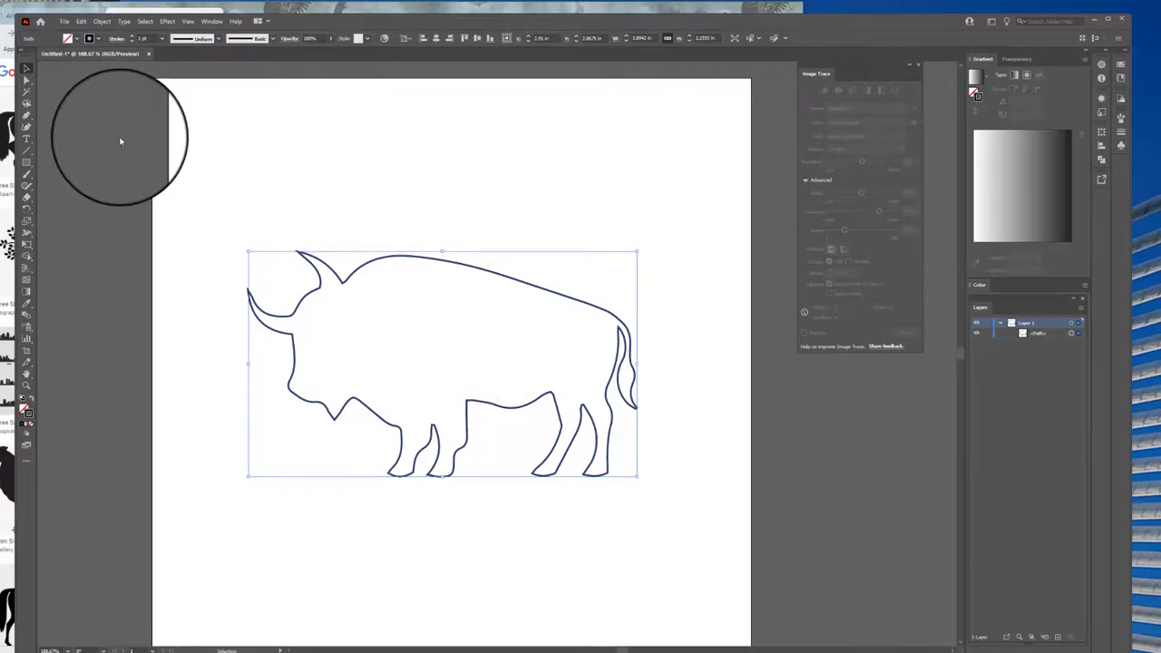
# - Export the bison outline as an Autodesk RealDWG (*.DXF) file into Downloads
pyautogui.click(64, 22)
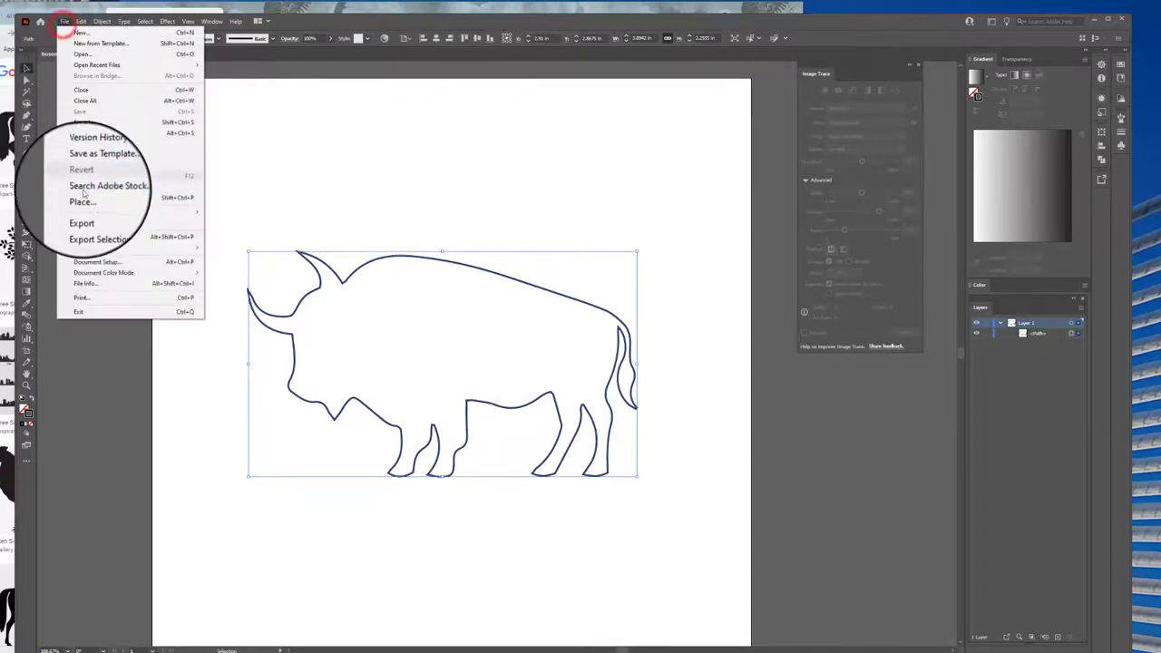
pyautogui.moveTo(81, 211)
pyautogui.click(224, 224)
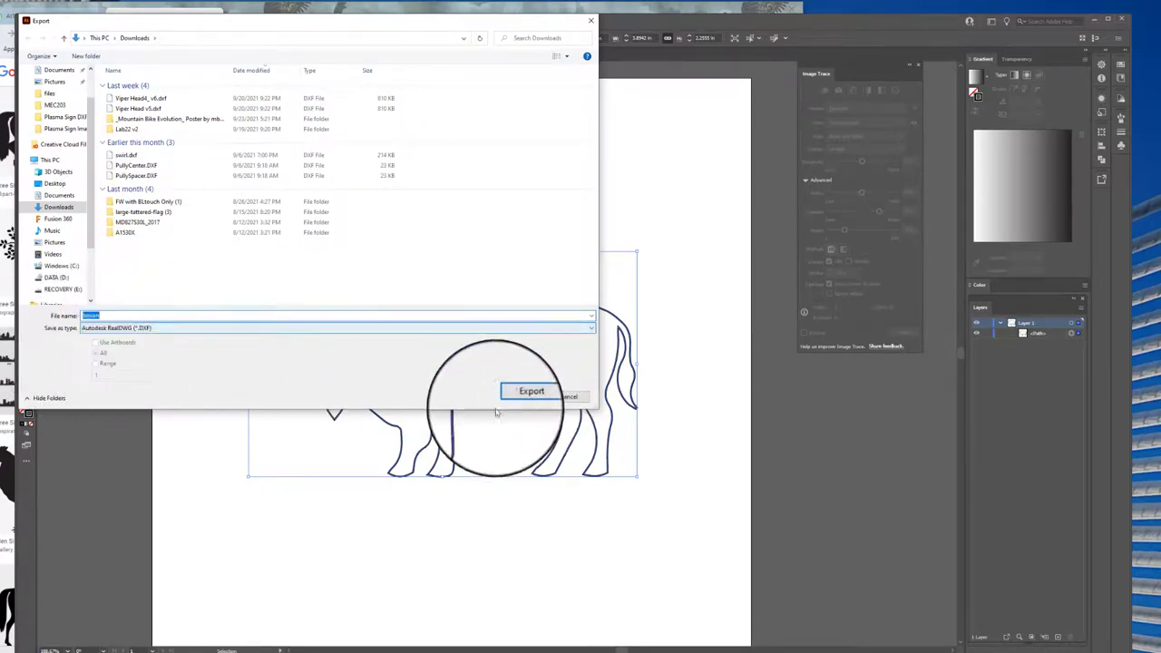
pyautogui.click(512, 396)
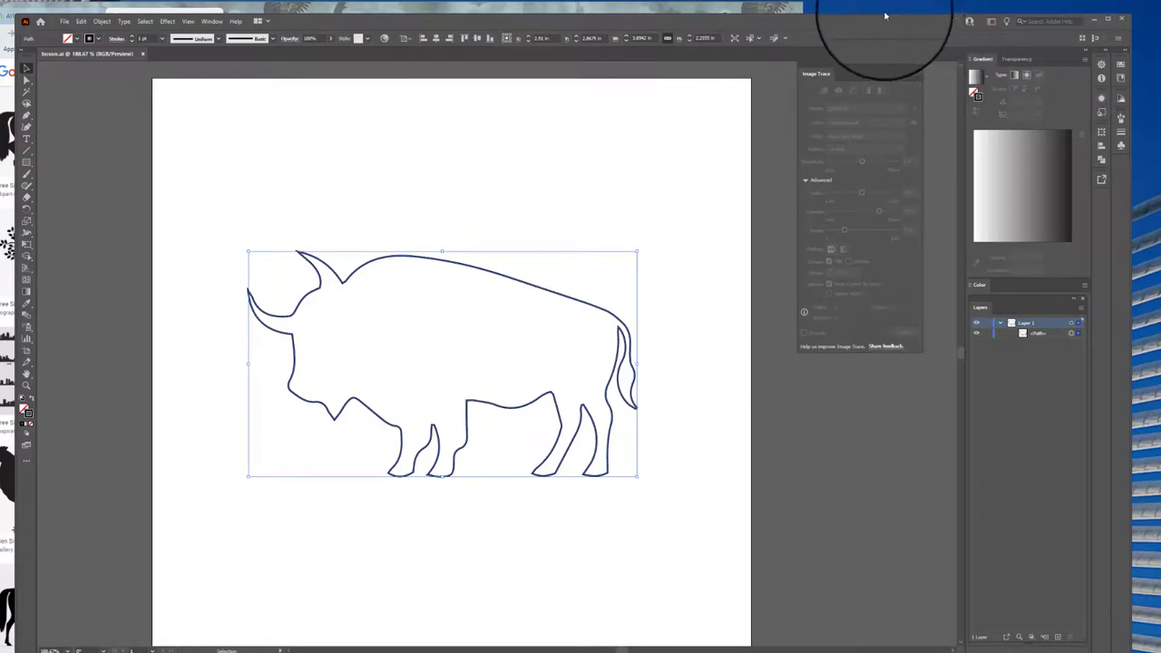
# - Start Sketch 1 on Onshape's Top plane, viewed straight down from the top
pyautogui.click(1094, 23)
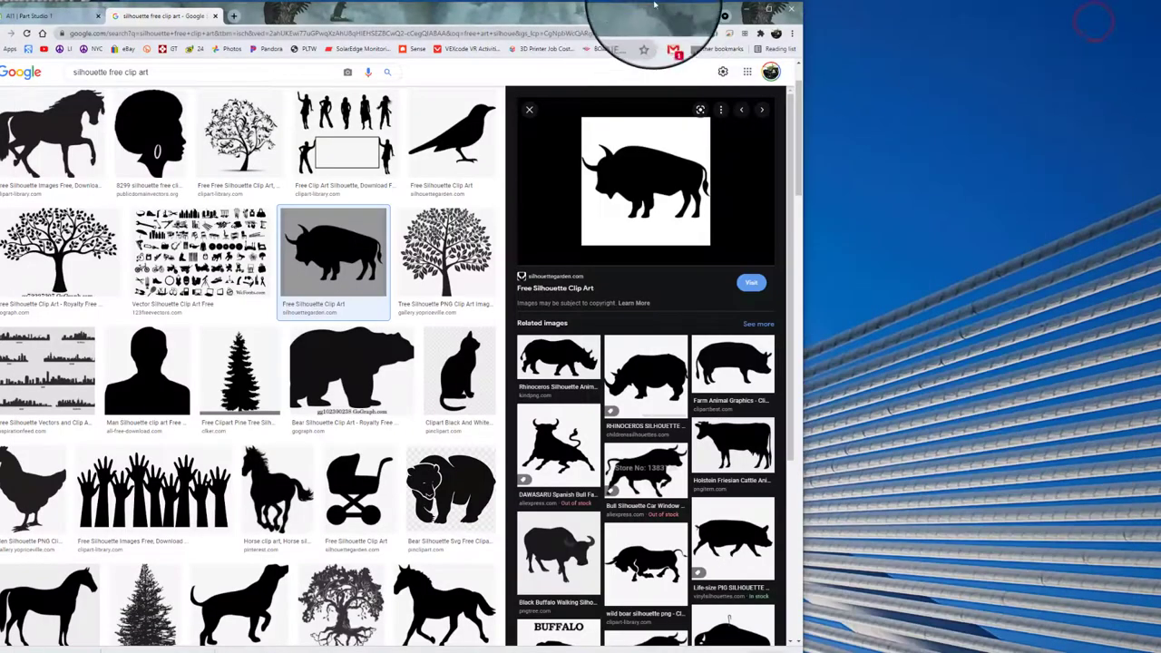
pyautogui.click(54, 16)
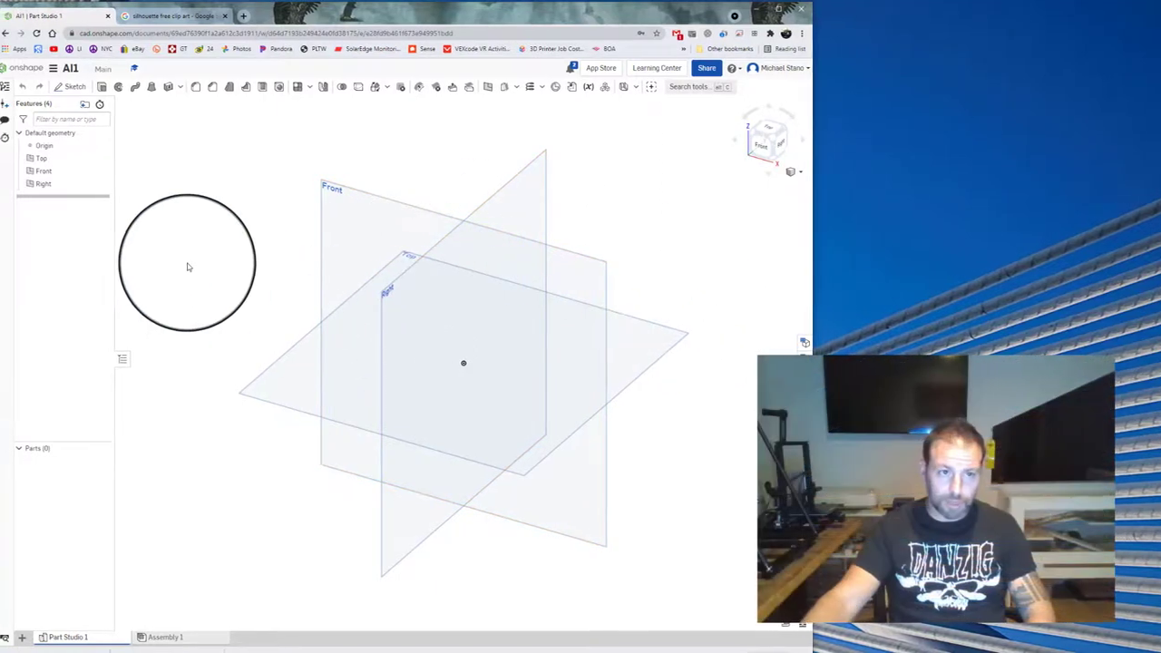
pyautogui.click(106, 88)
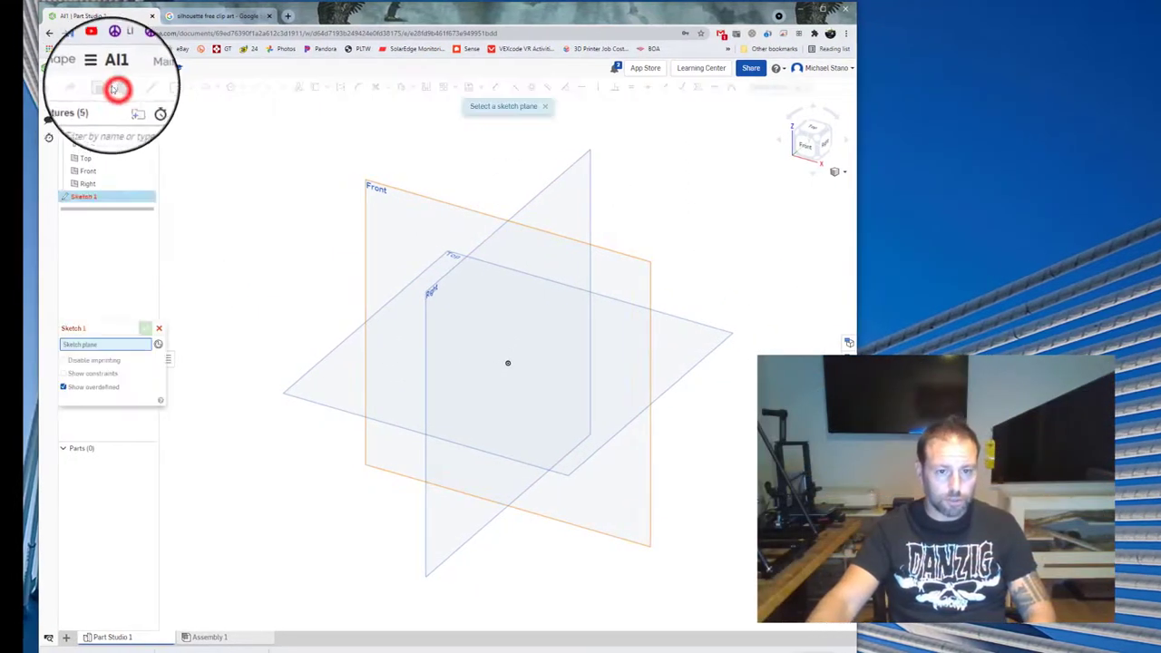
pyautogui.click(339, 358)
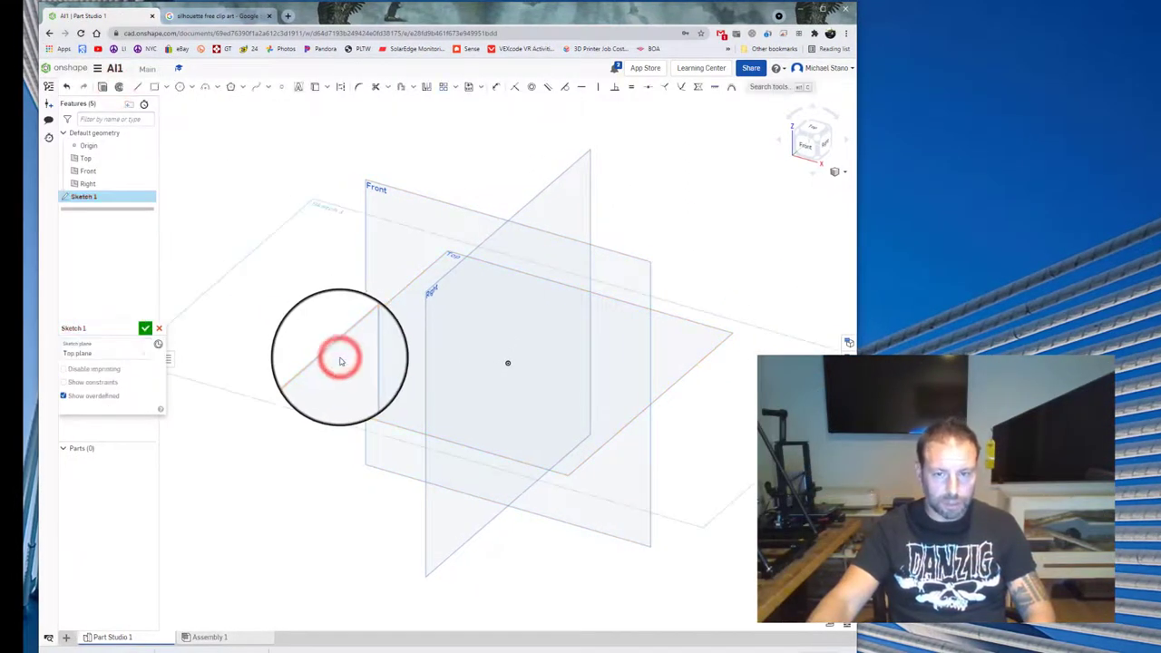
pyautogui.click(817, 130)
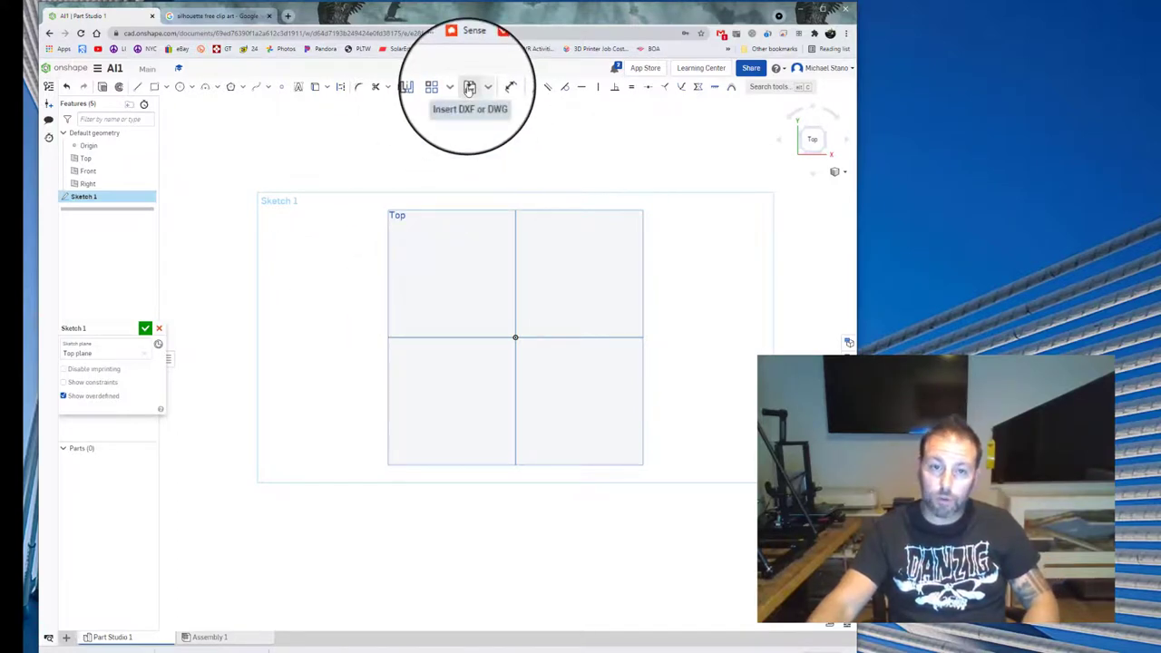
# - Import boson.dxf and insert its bison outline into Sketch 1, centred on the origin
pyautogui.click(470, 88)
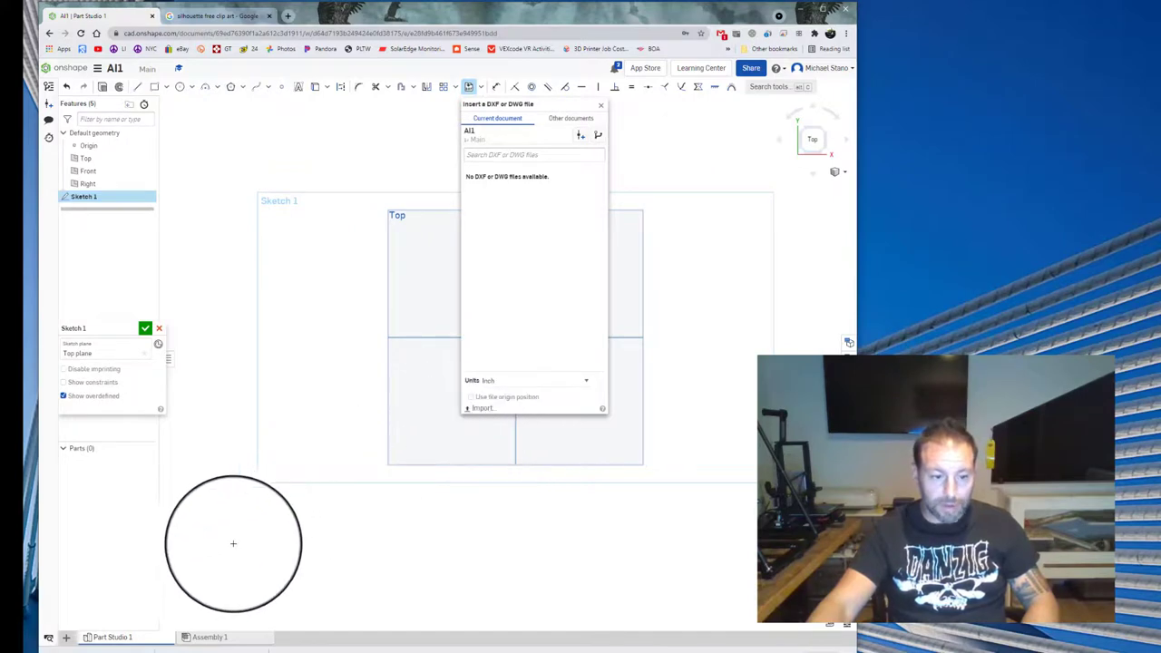
pyautogui.click(65, 638)
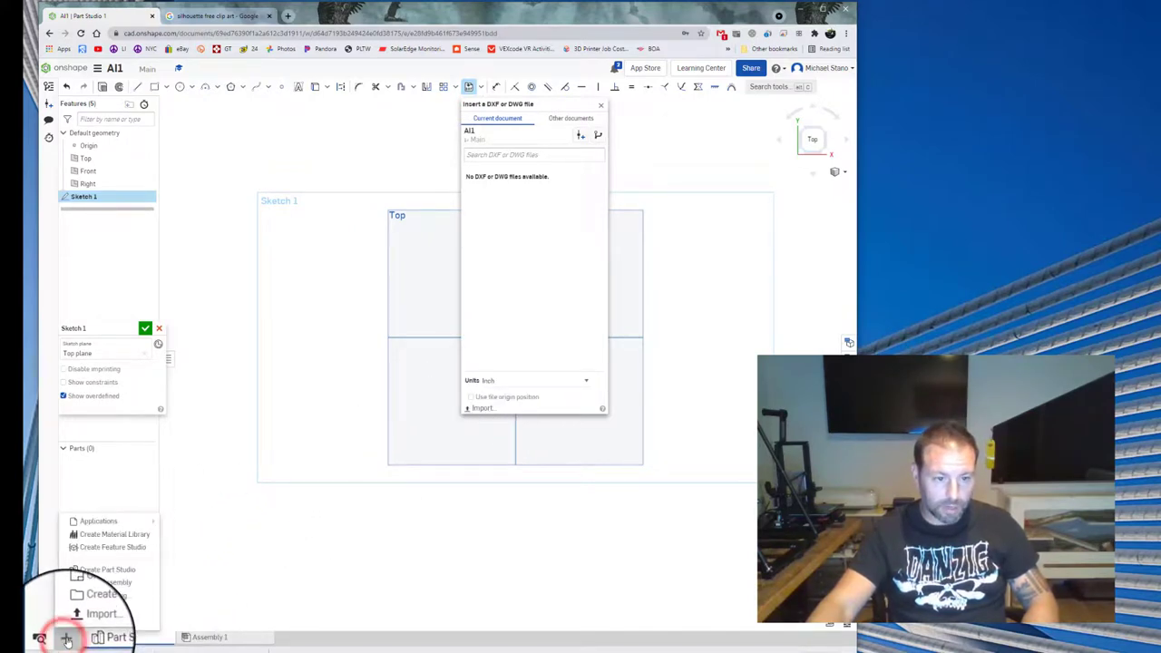
pyautogui.click(93, 623)
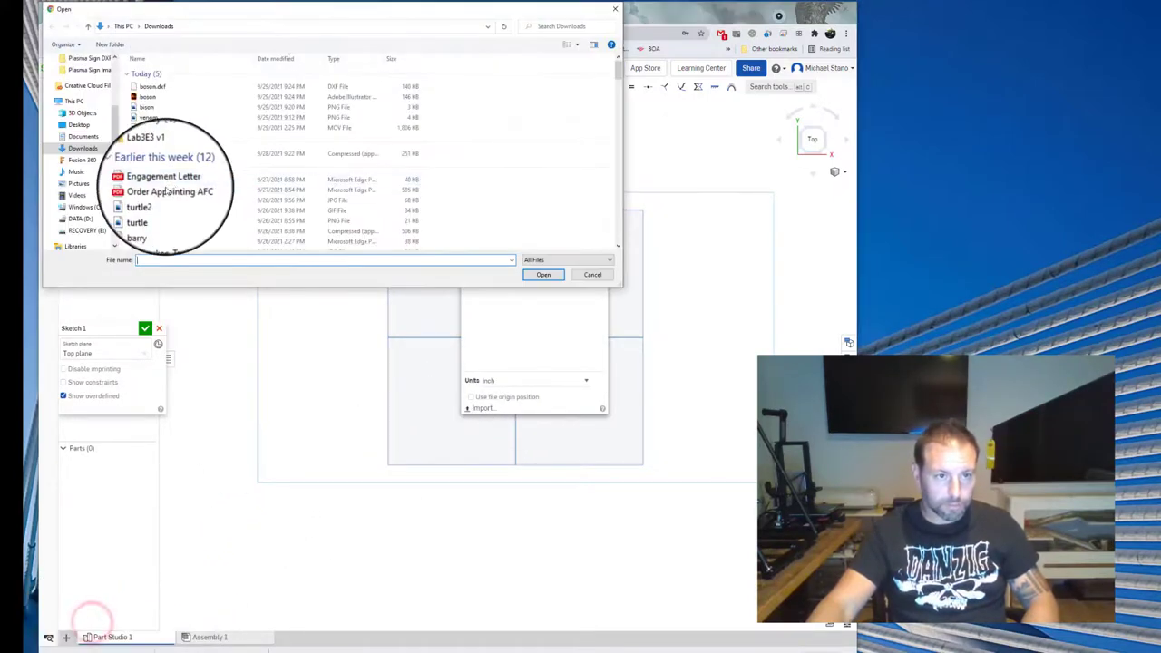
pyautogui.click(149, 88)
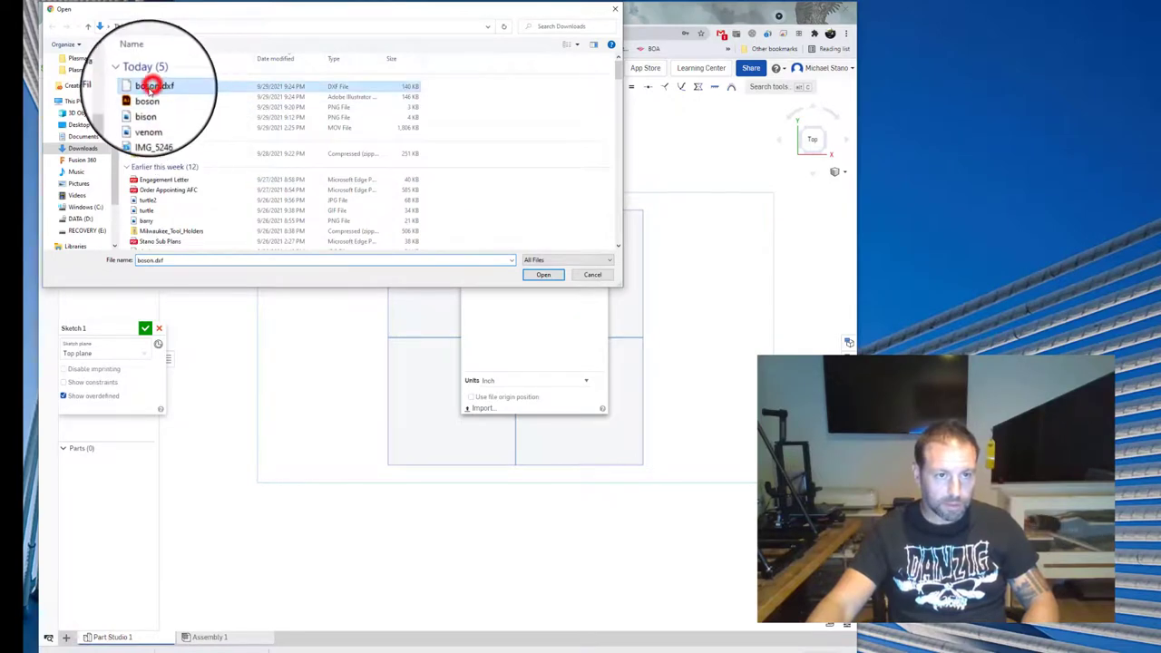
pyautogui.click(542, 274)
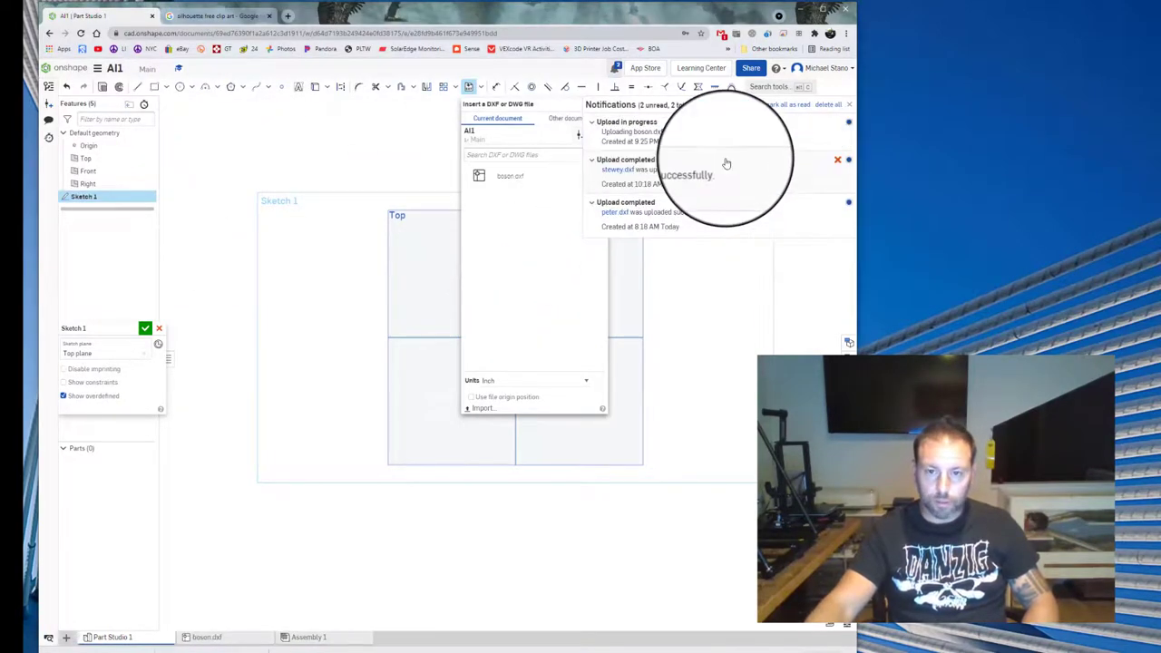
pyautogui.click(510, 293)
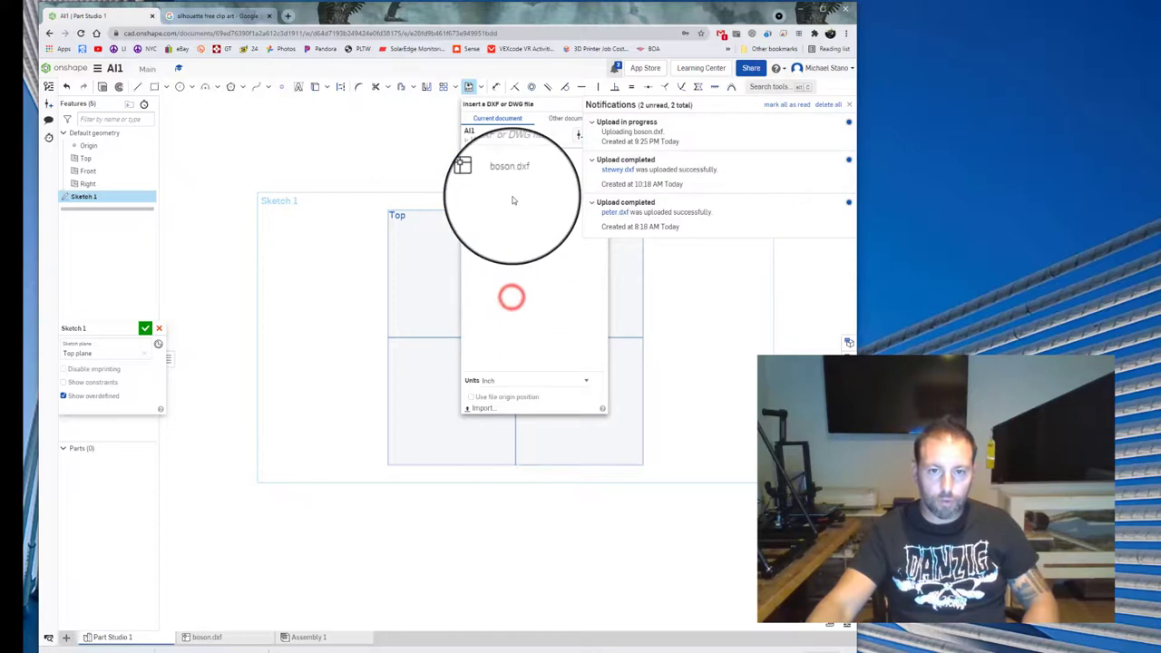
pyautogui.moveTo(531, 108)
pyautogui.mouseDown()
pyautogui.moveTo(402, 103)
pyautogui.moveTo(362, 181)
pyautogui.mouseUp()
pyautogui.scroll(3, 544, 329)
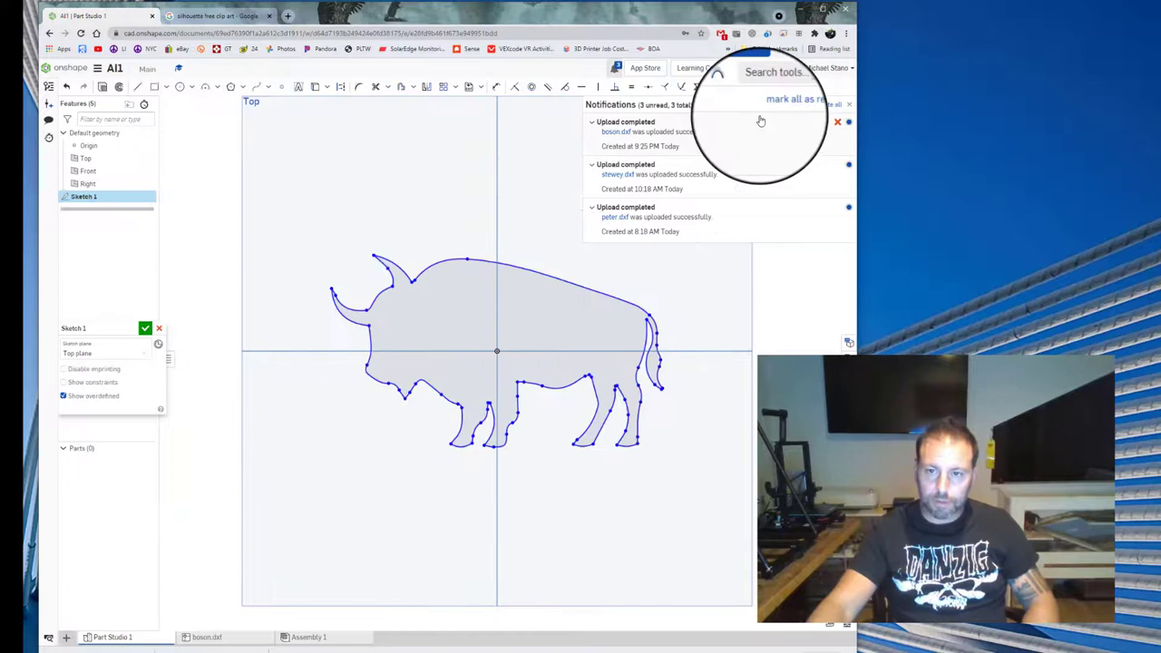
# - Dismiss the notifications, deselect the bison outline, and confirm Sketch 1
pyautogui.click(848, 103)
pyautogui.scroll(-5, 614, 338)
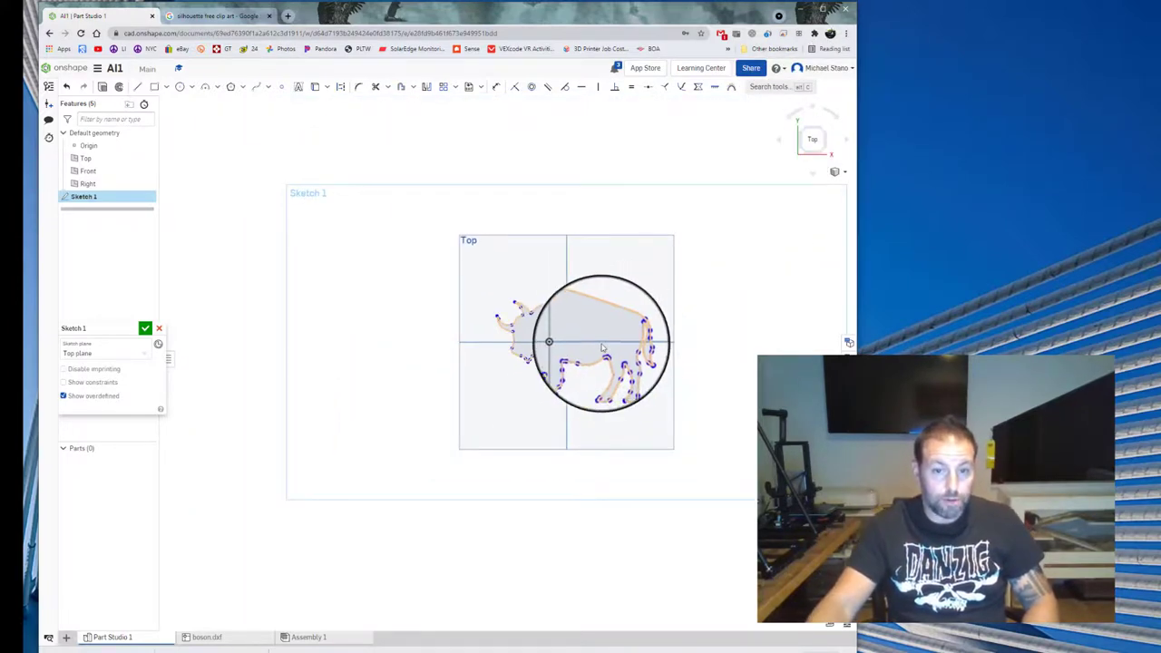
pyautogui.scroll(3, 607, 341)
pyautogui.moveTo(535, 332)
pyautogui.mouseDown()
pyautogui.moveTo(507, 336)
pyautogui.moveTo(538, 338)
pyautogui.mouseUp()
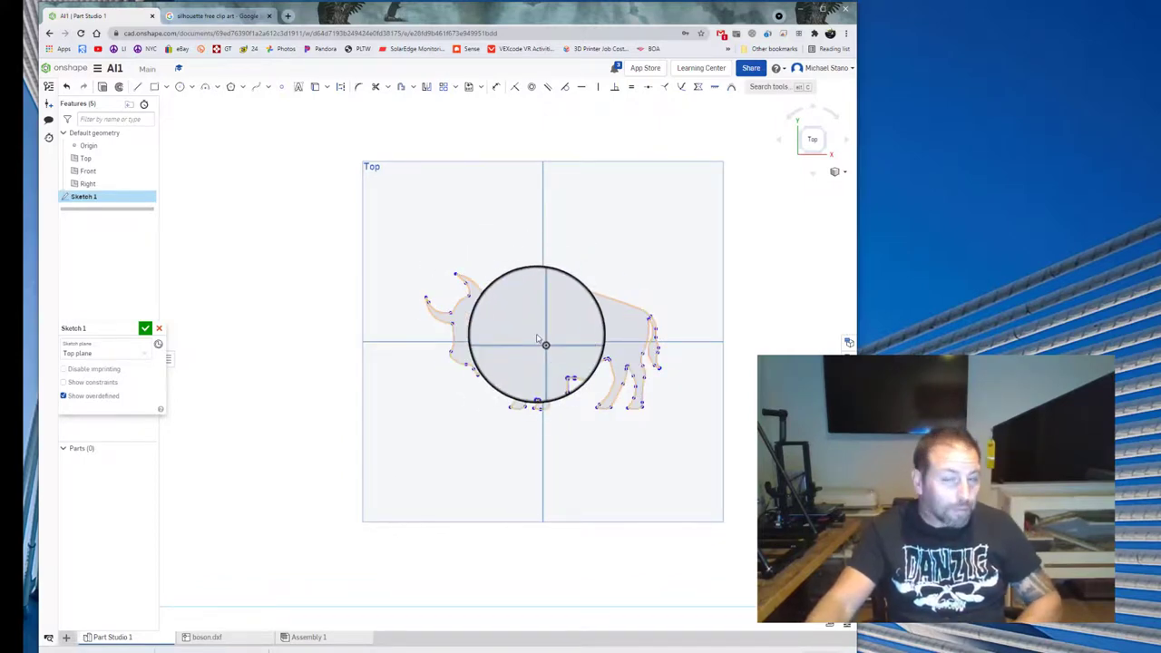
pyautogui.scroll(3, 539, 340)
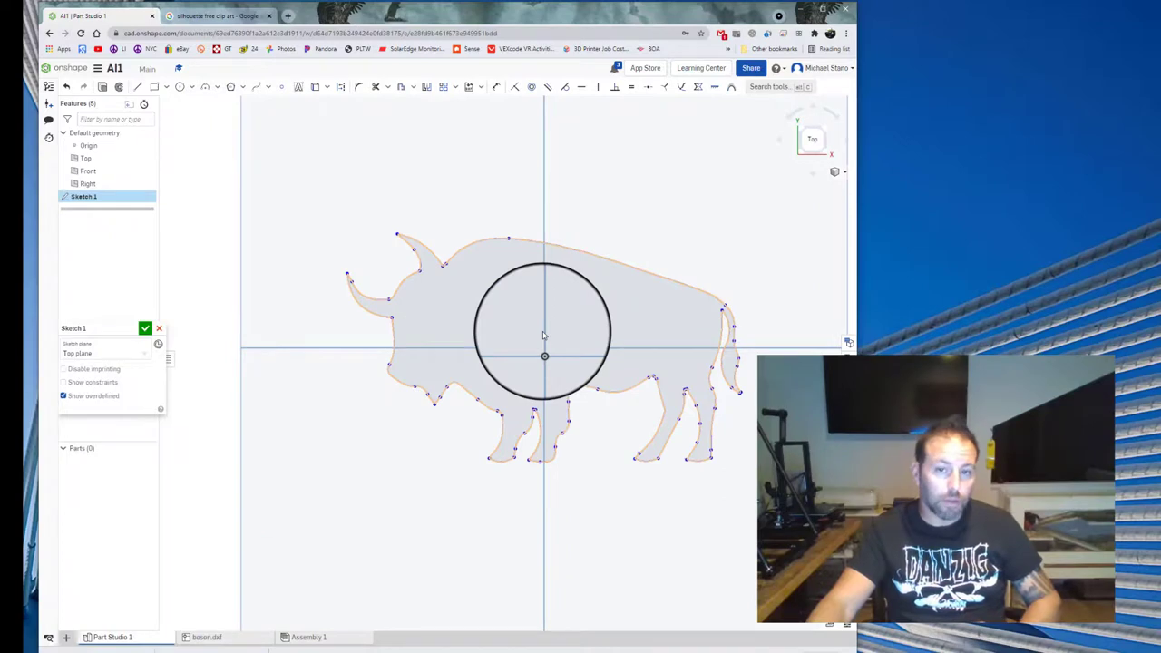
pyautogui.moveTo(543, 335)
pyautogui.mouseDown()
pyautogui.moveTo(523, 308)
pyautogui.moveTo(511, 314)
pyautogui.moveTo(518, 390)
pyautogui.moveTo(480, 318)
pyautogui.mouseUp()
pyautogui.press('Delete')
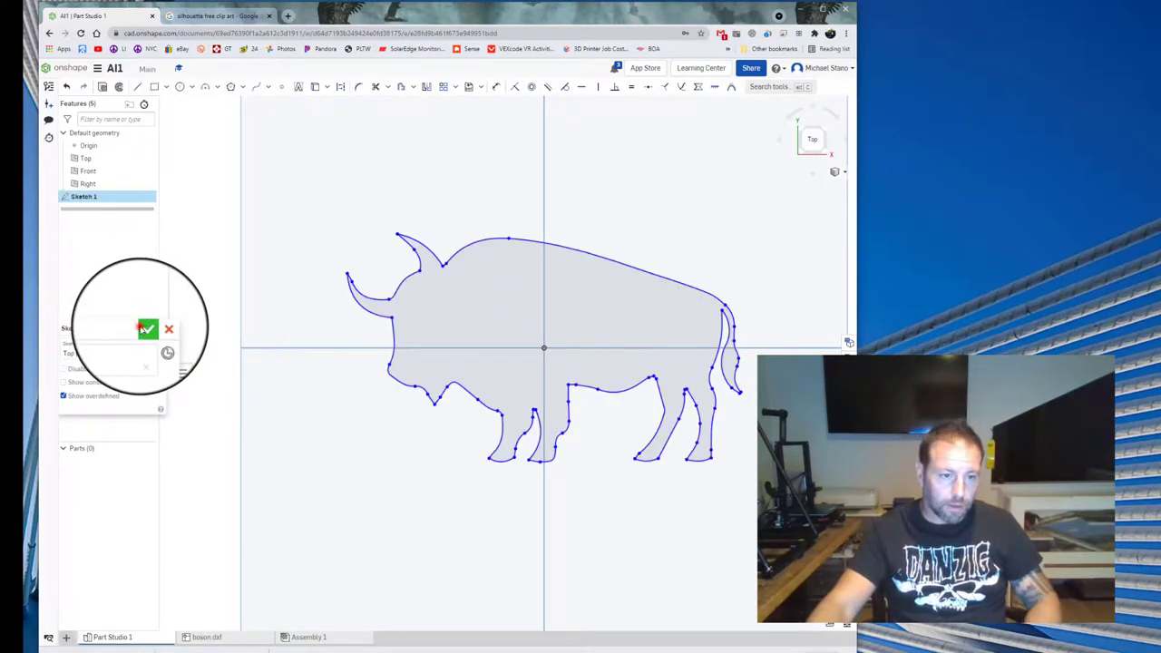
pyautogui.click(145, 328)
# - Extrude the bison sketch region 0.25 in into solid Part 1, then orbit to inspect it
pyautogui.click(144, 86)
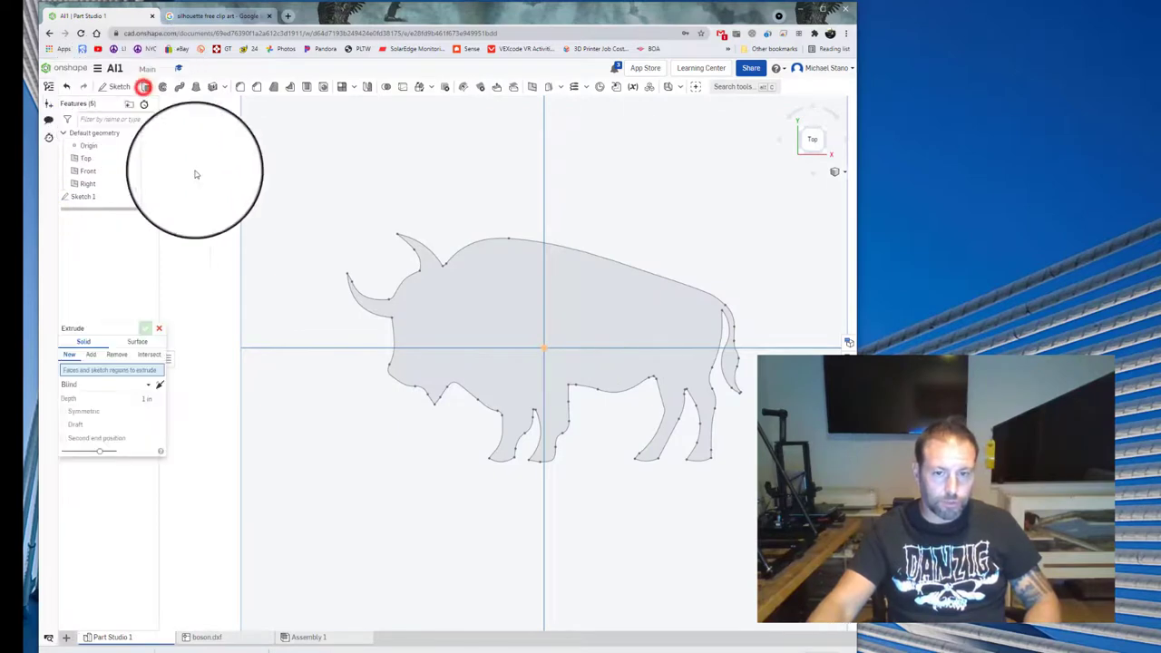
pyautogui.click(524, 330)
pyautogui.scroll(-3, 383, 371)
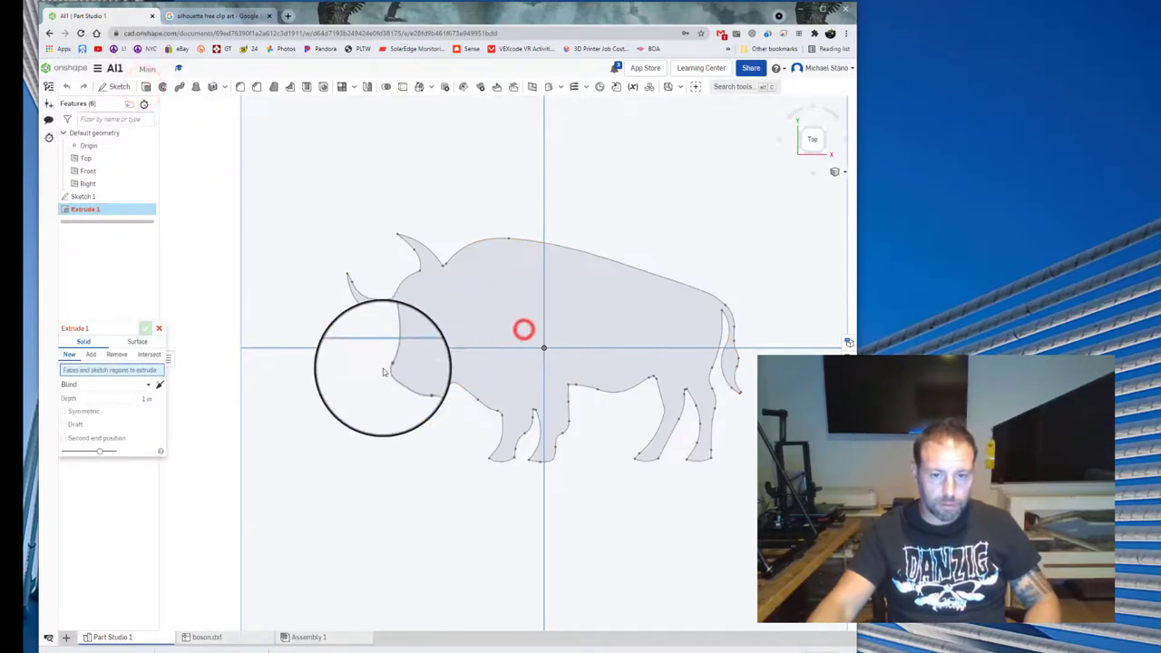
pyautogui.click(444, 344)
pyautogui.moveTo(365, 420)
pyautogui.mouseDown()
pyautogui.moveTo(352, 402)
pyautogui.moveTo(345, 413)
pyautogui.mouseUp()
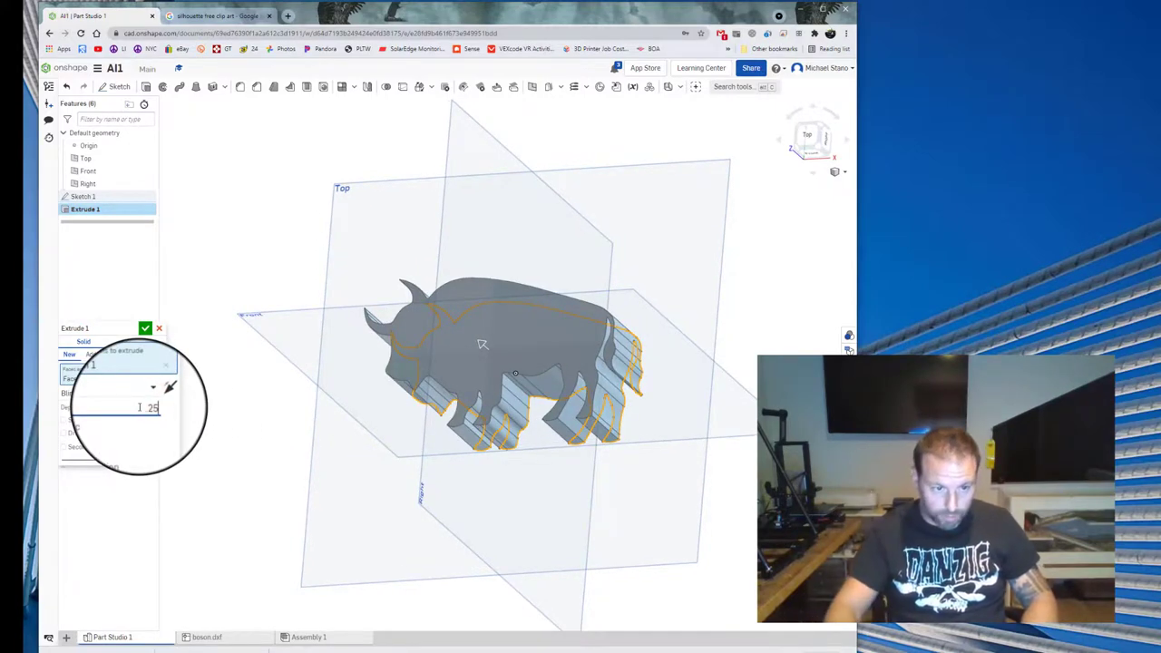
pyautogui.moveTo(409, 388); pyautogui.dragTo(154, 343)
pyautogui.click(152, 328)
pyautogui.moveTo(385, 399); pyautogui.dragTo(393, 422)
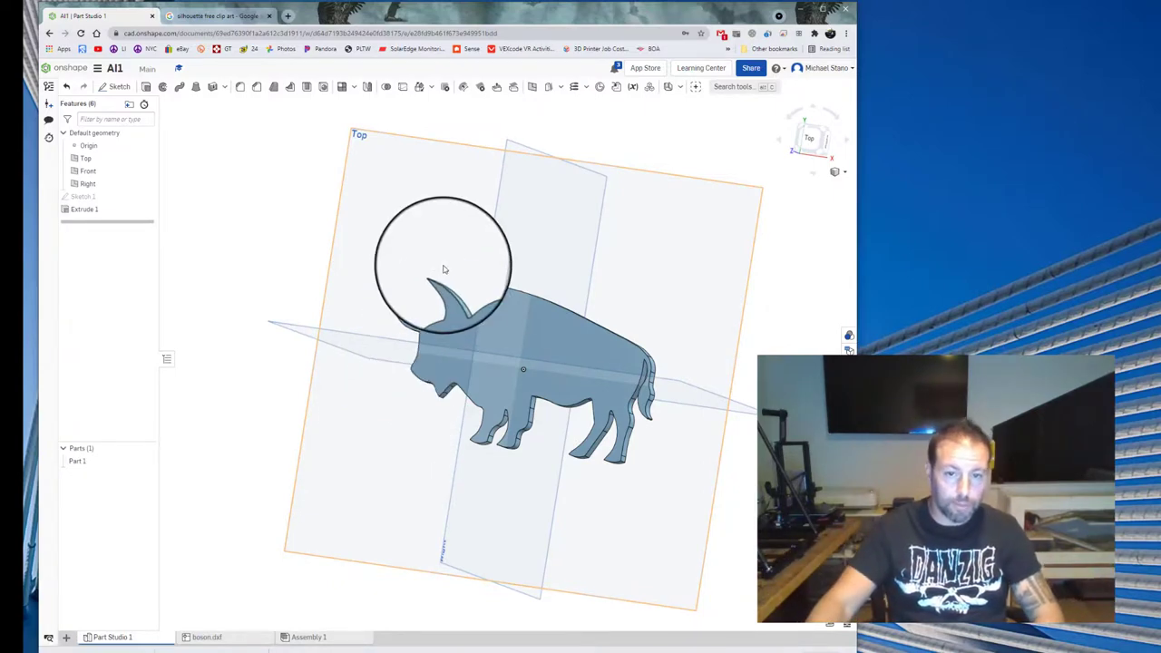
pyautogui.moveTo(438, 268); pyautogui.dragTo(479, 287)
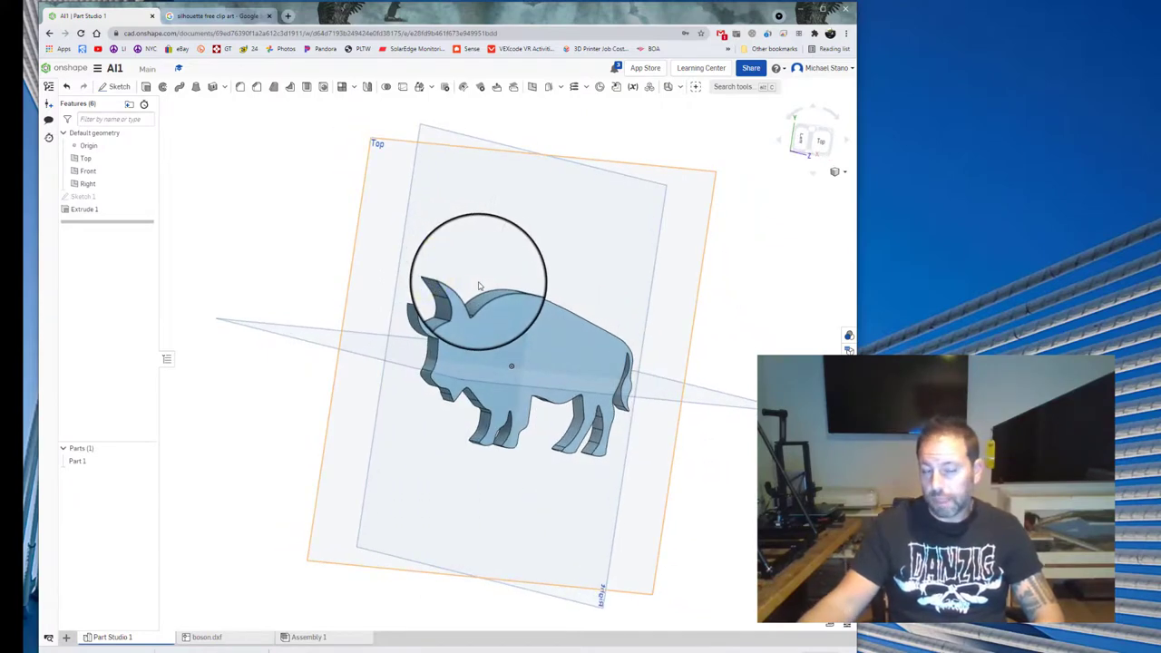